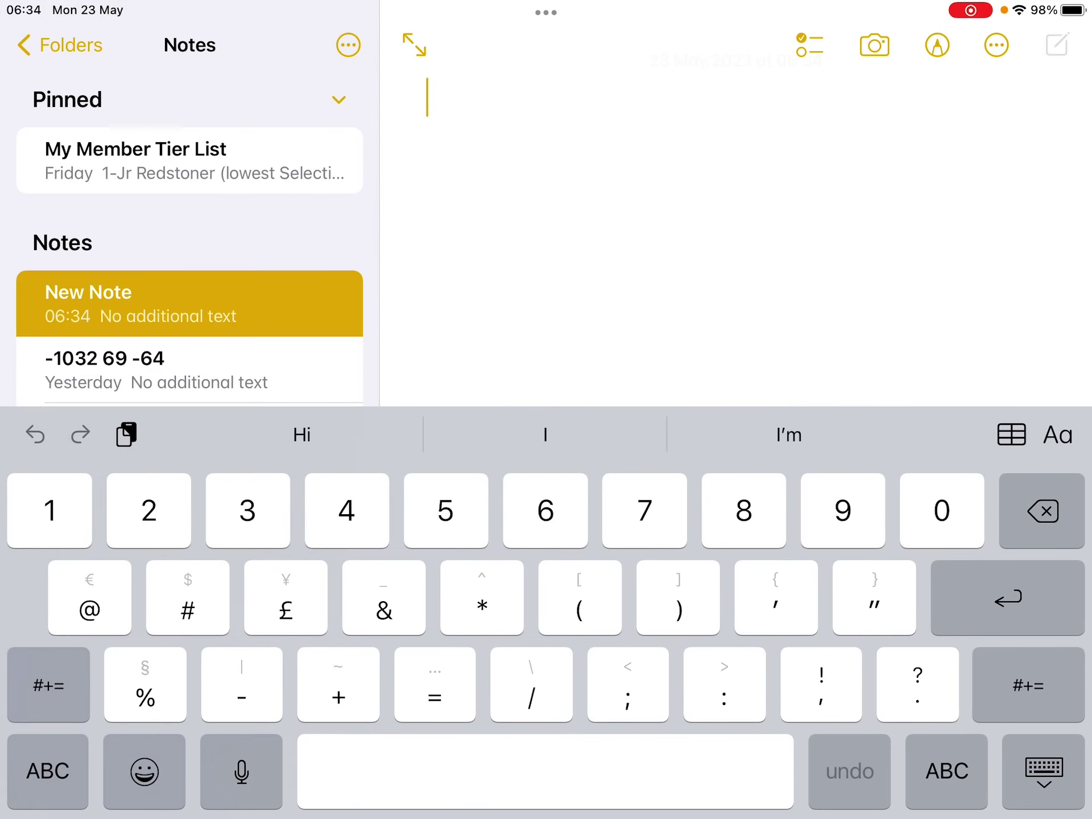
pyautogui.write('1-7.')
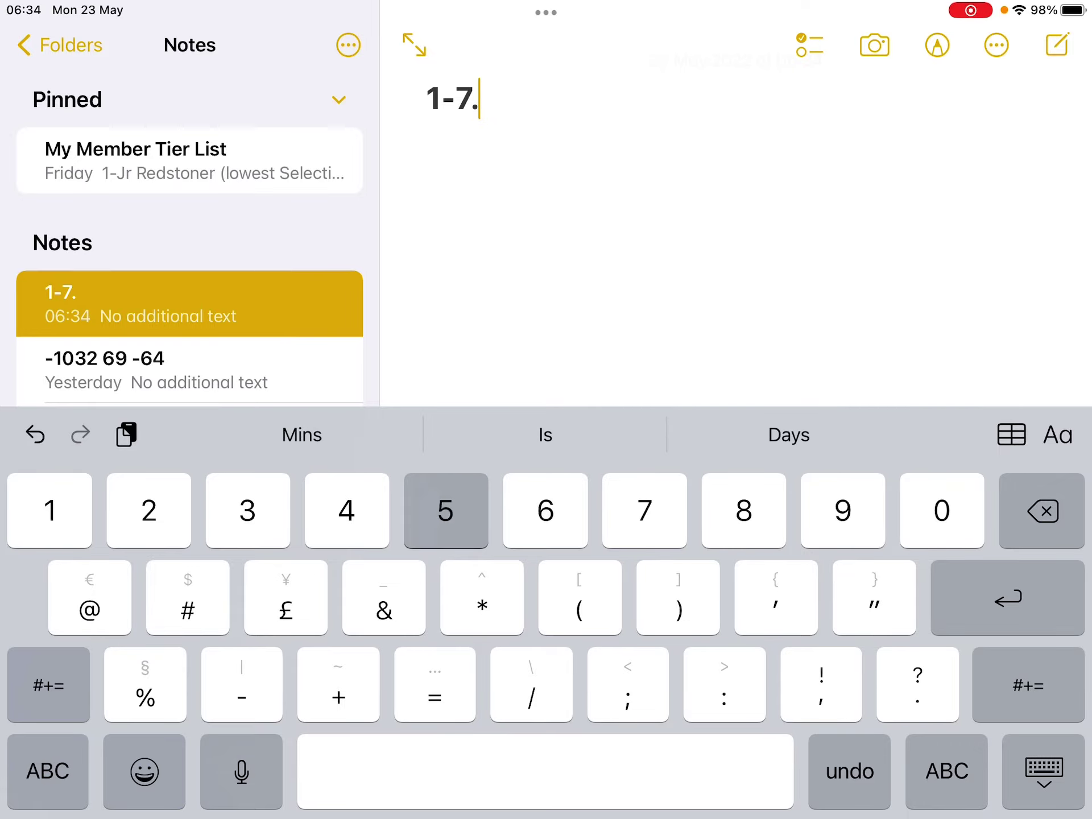
pyautogui.write('5/10')
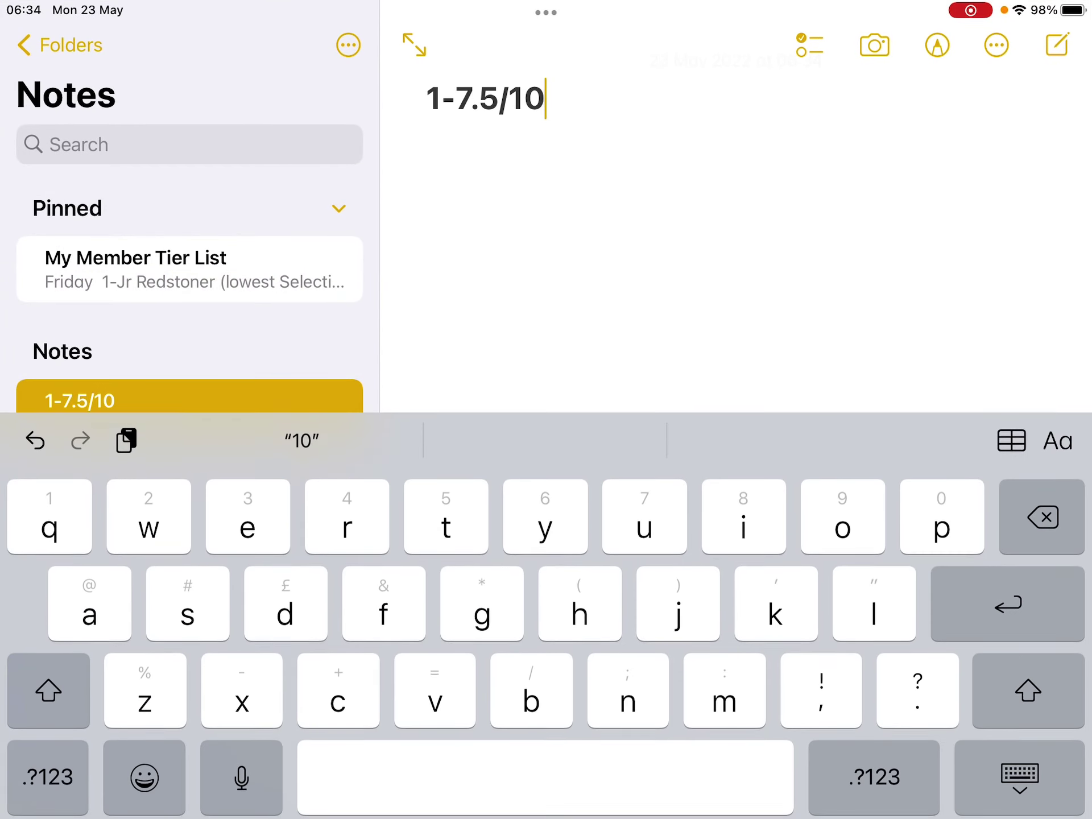
# Step: End the 1-7.5/10 title line and start a new line for the second rating
pyautogui.press('Return')
pyautogui.write('2-')
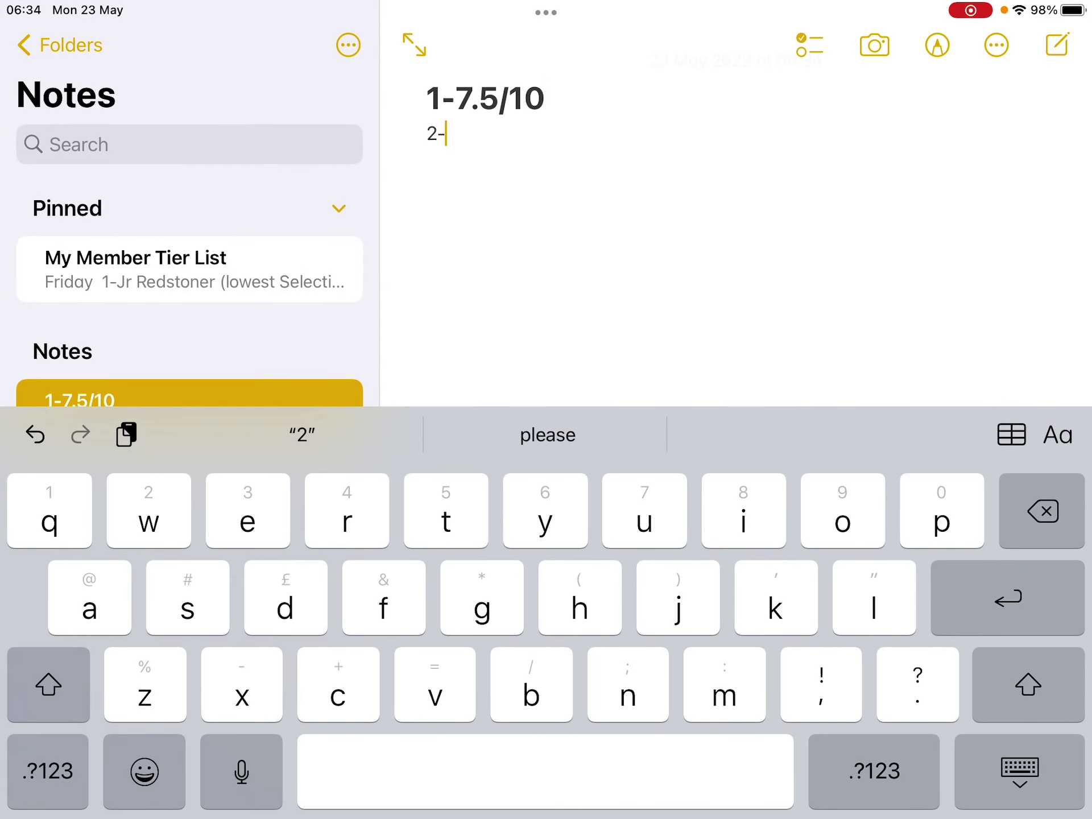
pyautogui.write('9;')
# Step: Add the 2-9/10 rating and start empty 3- and 4- lines
pyautogui.press('BackSpace')
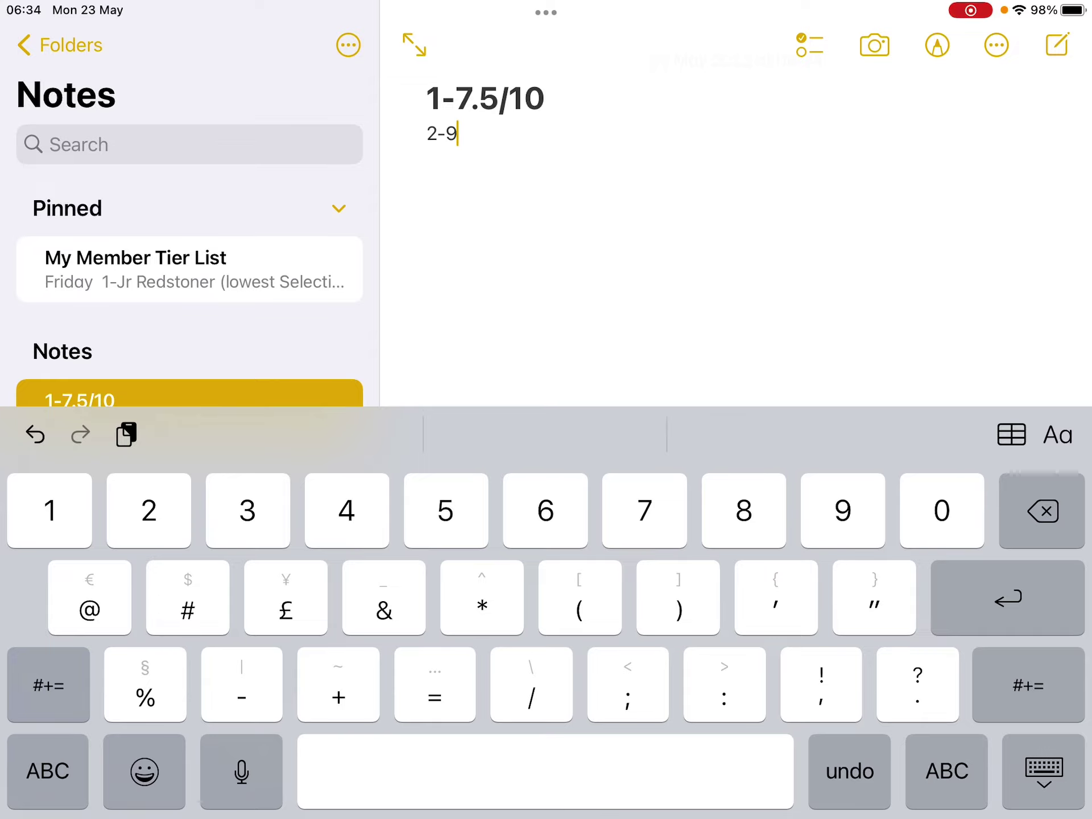
pyautogui.write('/10')
pyautogui.press('Return')
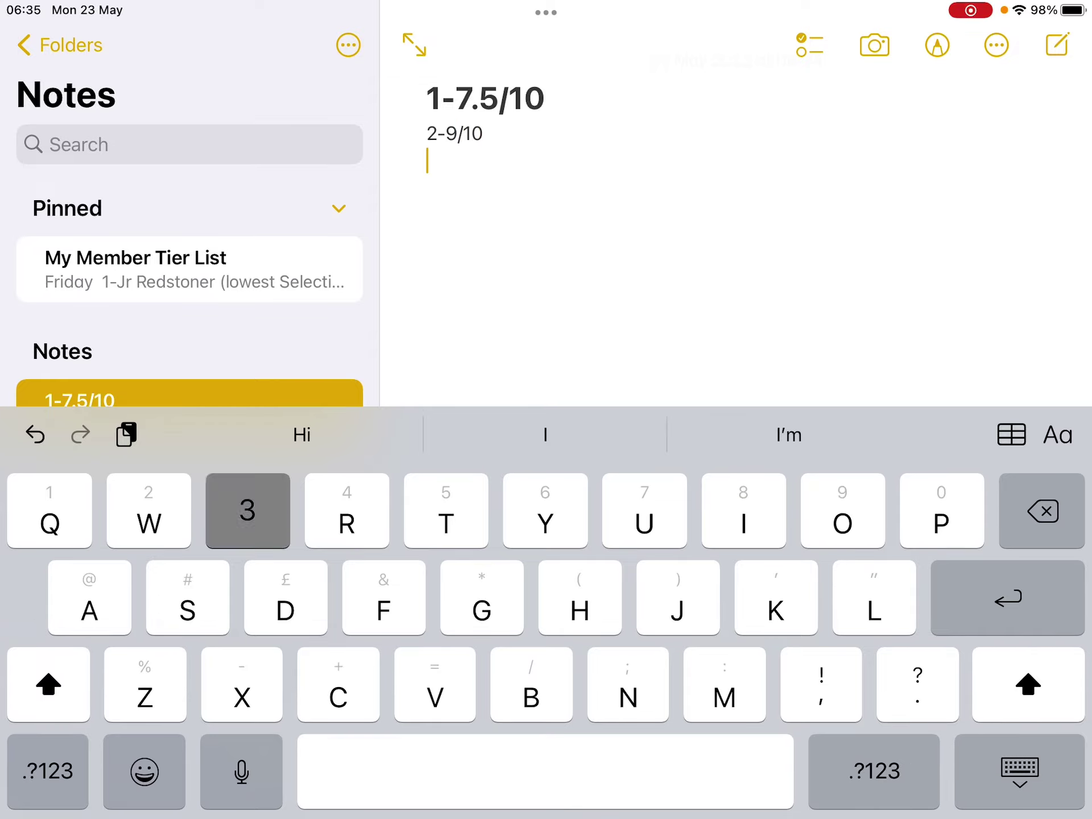
pyautogui.write('3-')
pyautogui.press('Return')
pyautogui.write('4-')
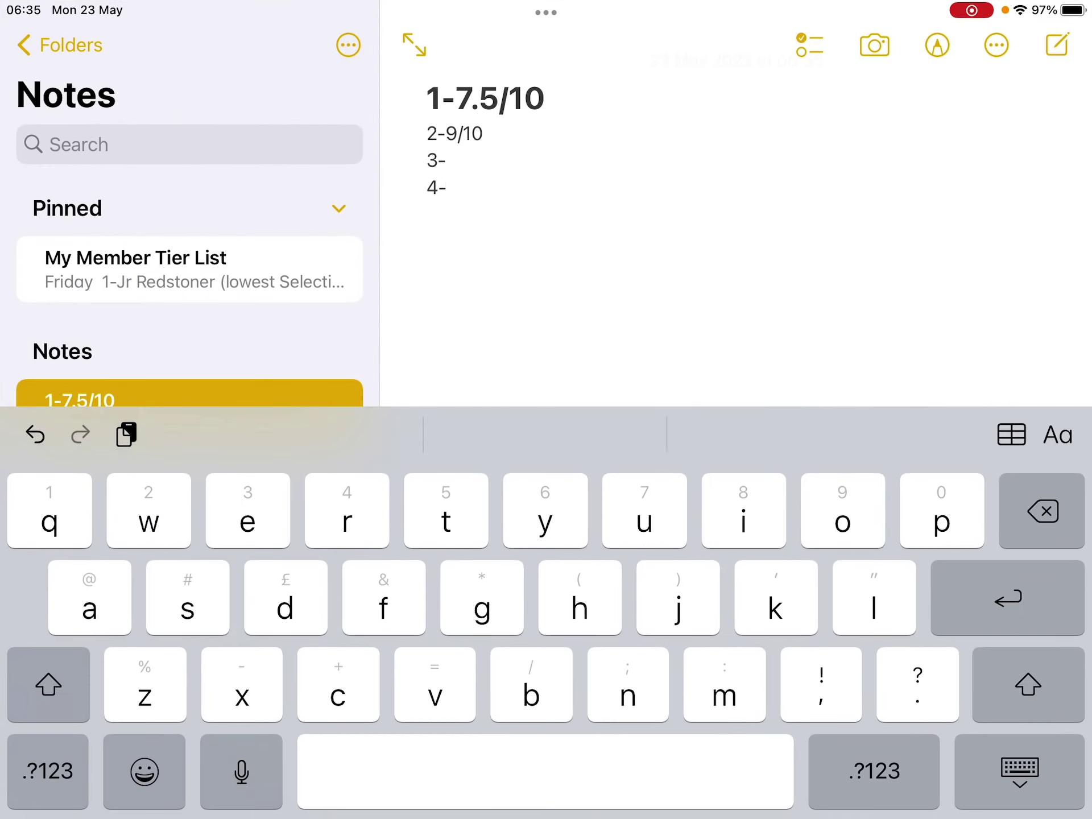
# Step: Complete line 3 as 3-7/10, fixing typos, then return to 4- and go home
pyautogui.click(447, 160)
pyautogui.click(48, 770)
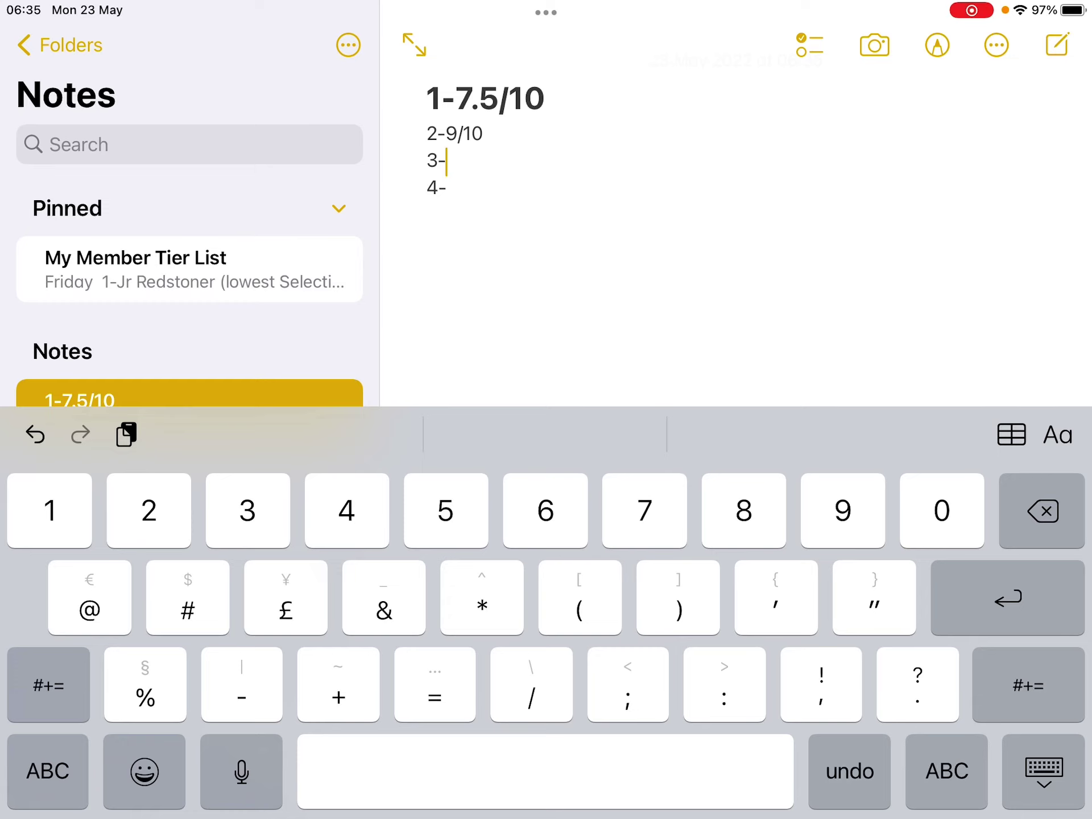
pyautogui.write('7*10')
pyautogui.click(948, 771)
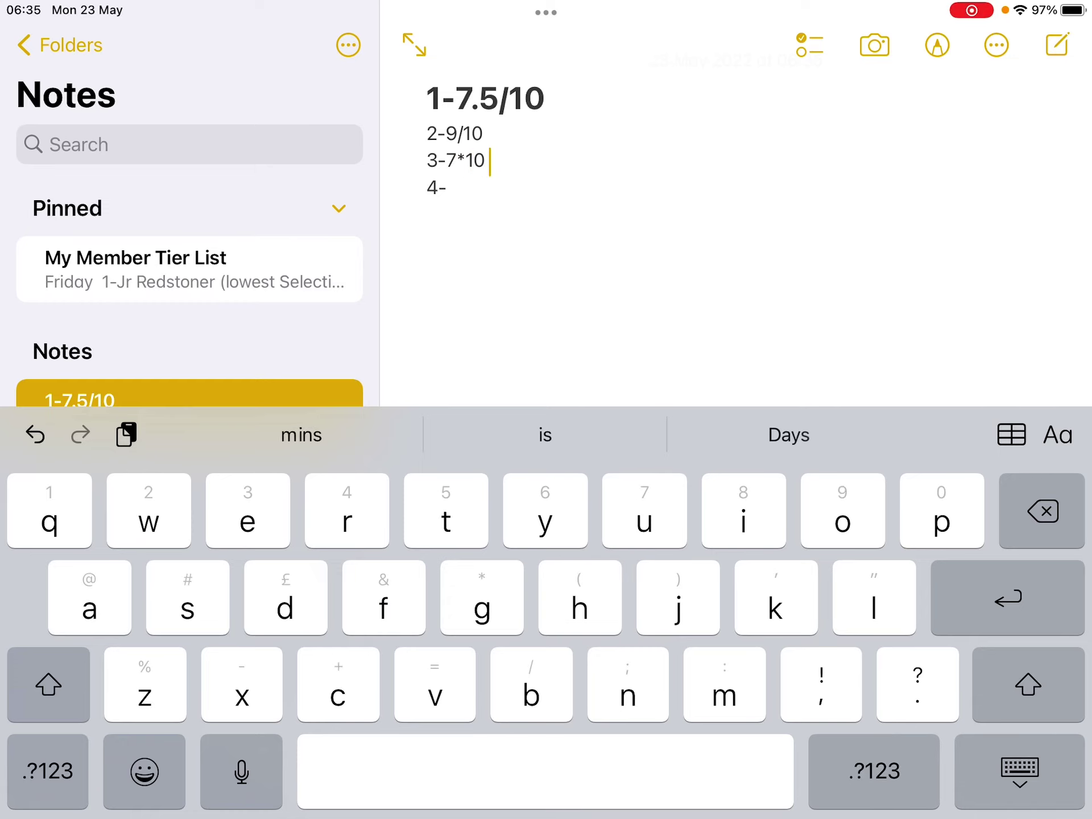
pyautogui.press('BackSpace')
pyautogui.press('BackSpace')
pyautogui.press('BackSpace')
pyautogui.click(875, 770)
pyautogui.write('/19')
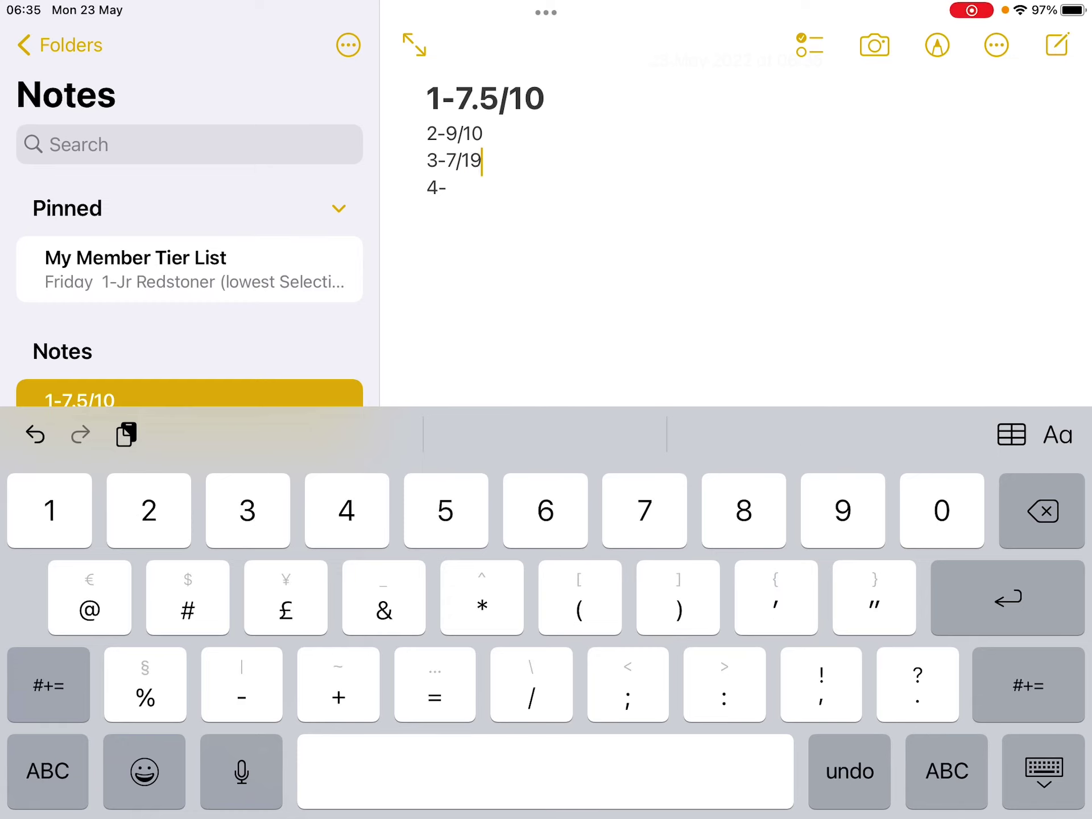
pyautogui.press('BackSpace')
pyautogui.write('0')
pyautogui.click(452, 188)
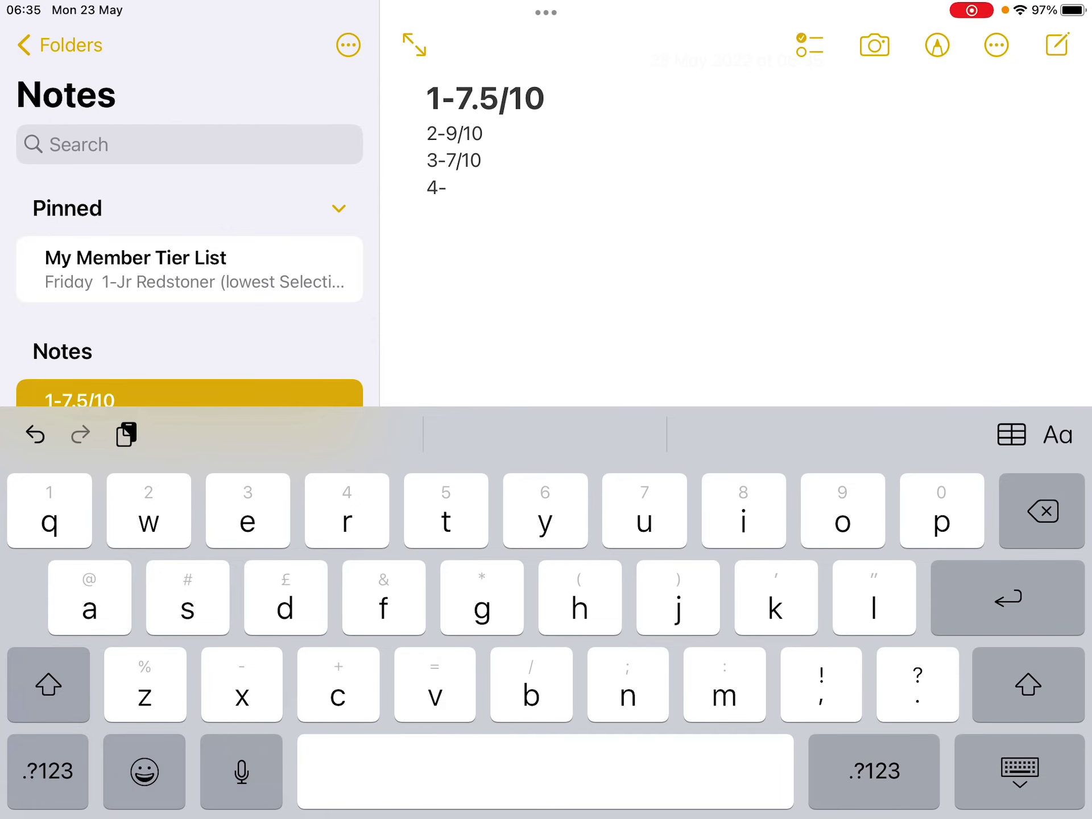
pyautogui.press('super+h')
# Step: Open Photos and swipe to the sunny forest artwork with the circled tree
pyautogui.click(545, 126)
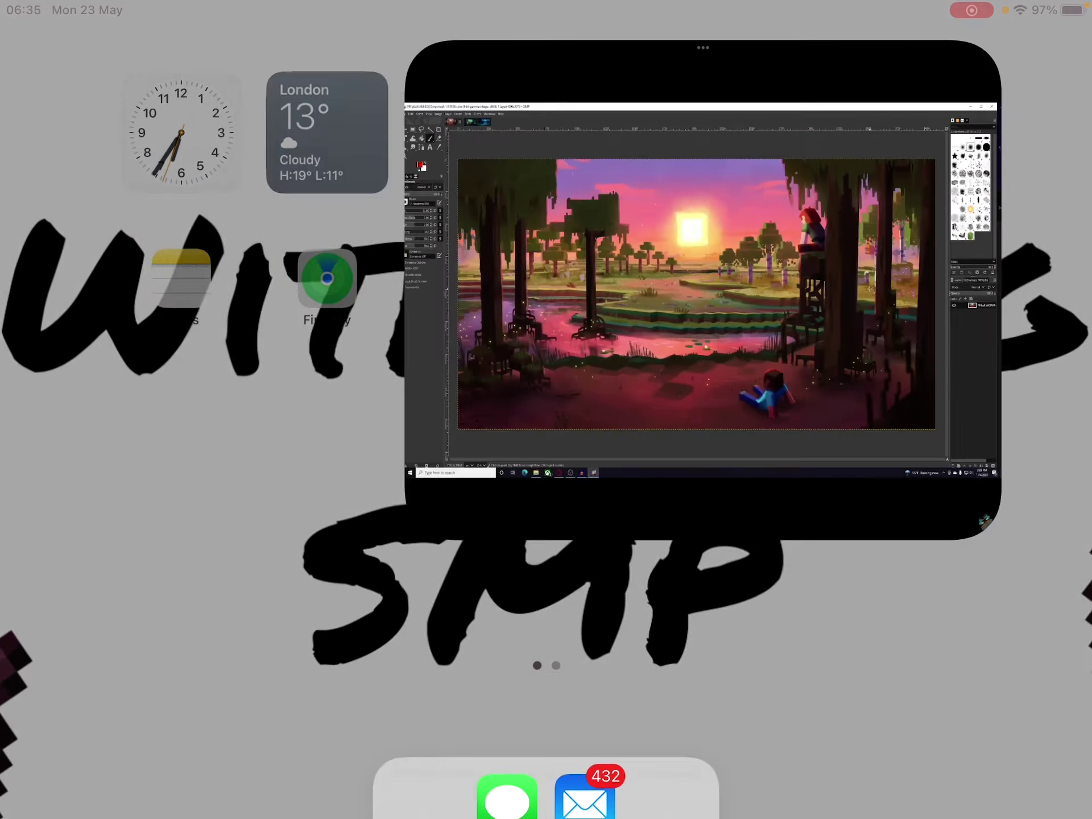
pyautogui.moveTo(257, 410); pyautogui.dragTo(768, 410)
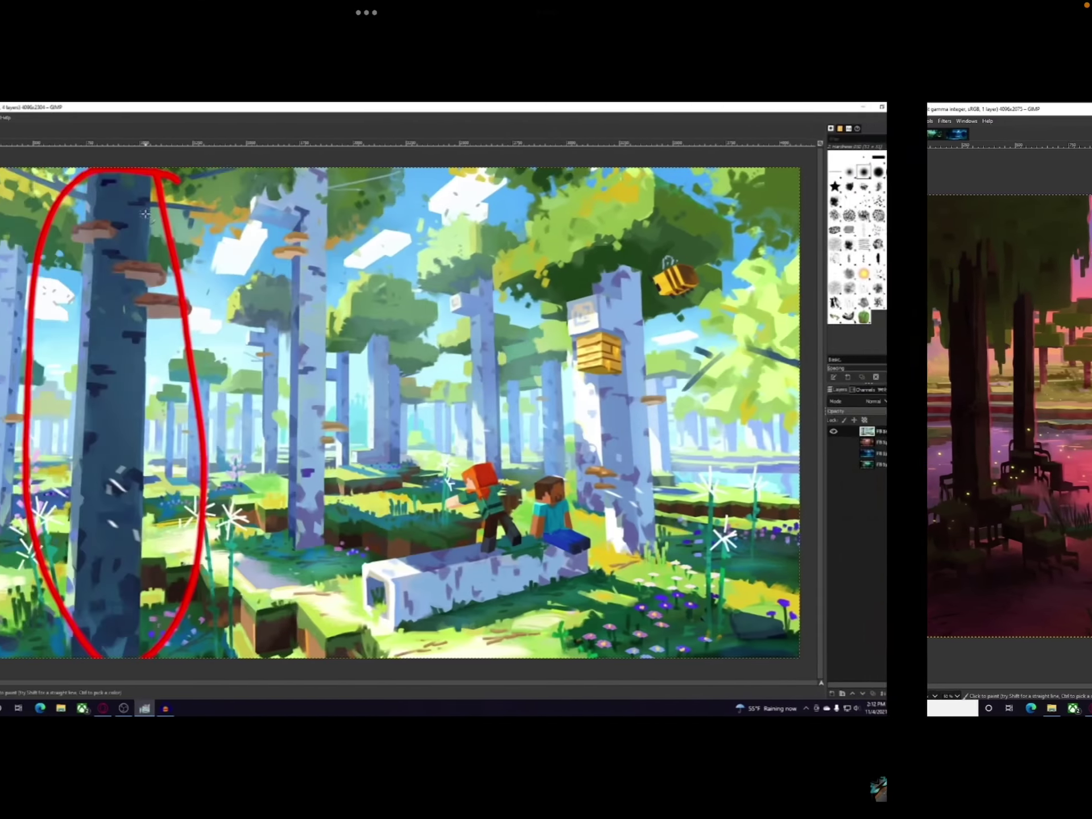
pyautogui.moveTo(342, 410); pyautogui.dragTo(598, 410)
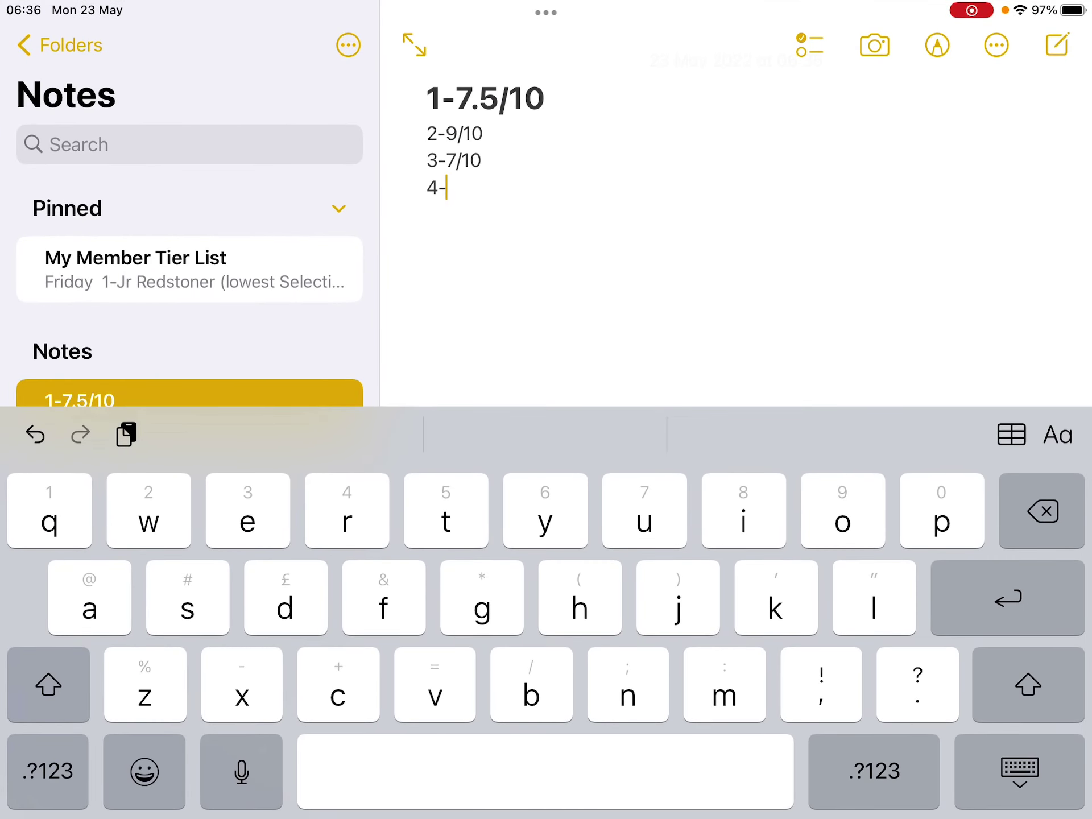
pyautogui.write('8/10')
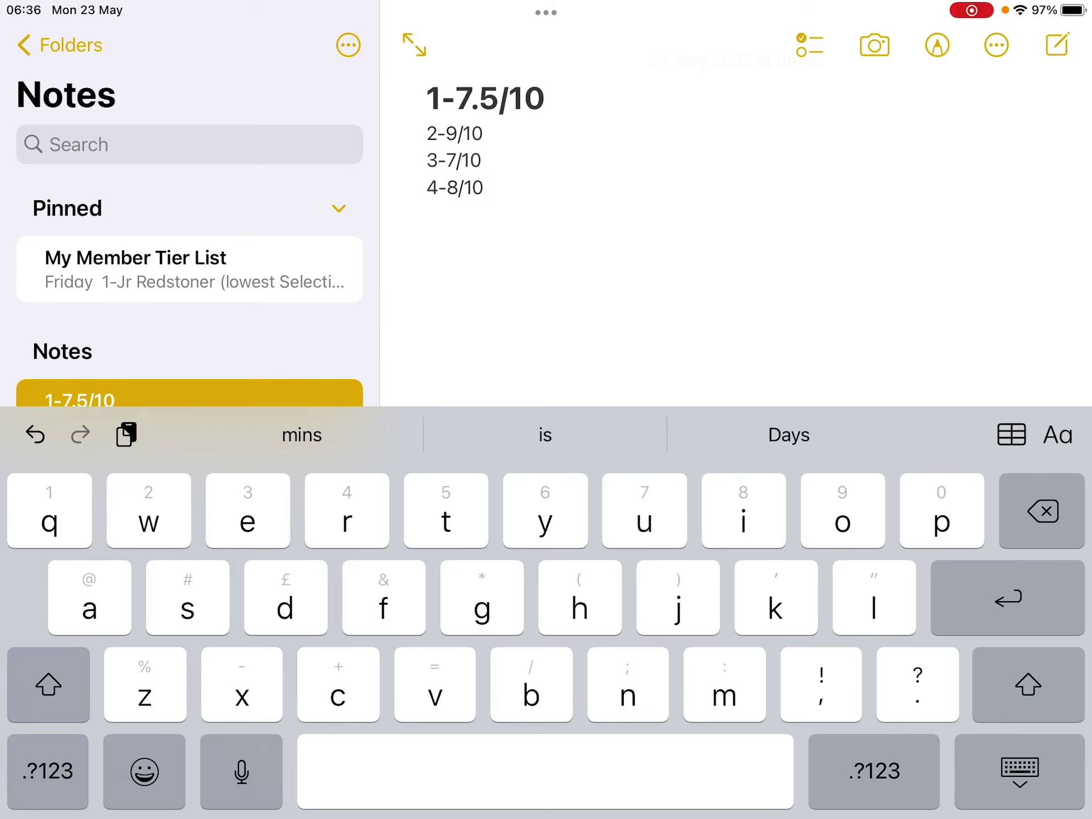
# Step: Enter 4-8/10, leave a blank line, then type 4-7/10 /(The Bay), fixing 20 to 10
pyautogui.press('Return')
pyautogui.press('Return')
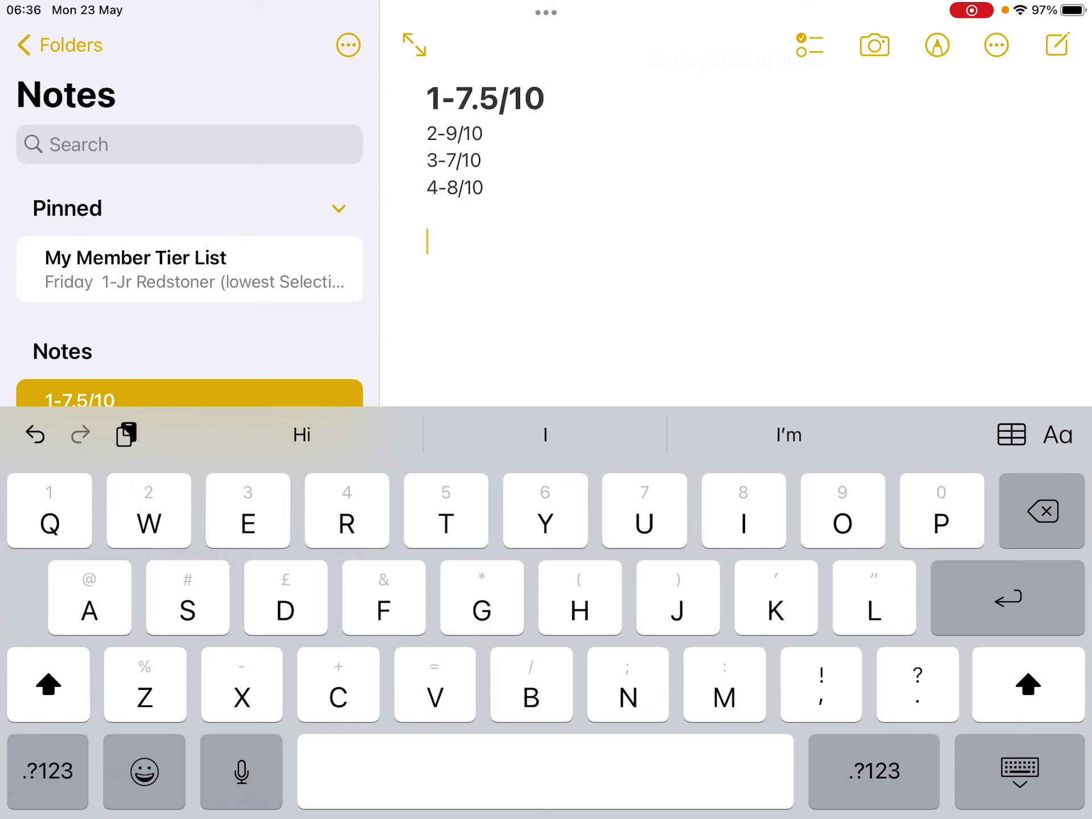
pyautogui.write('4-')
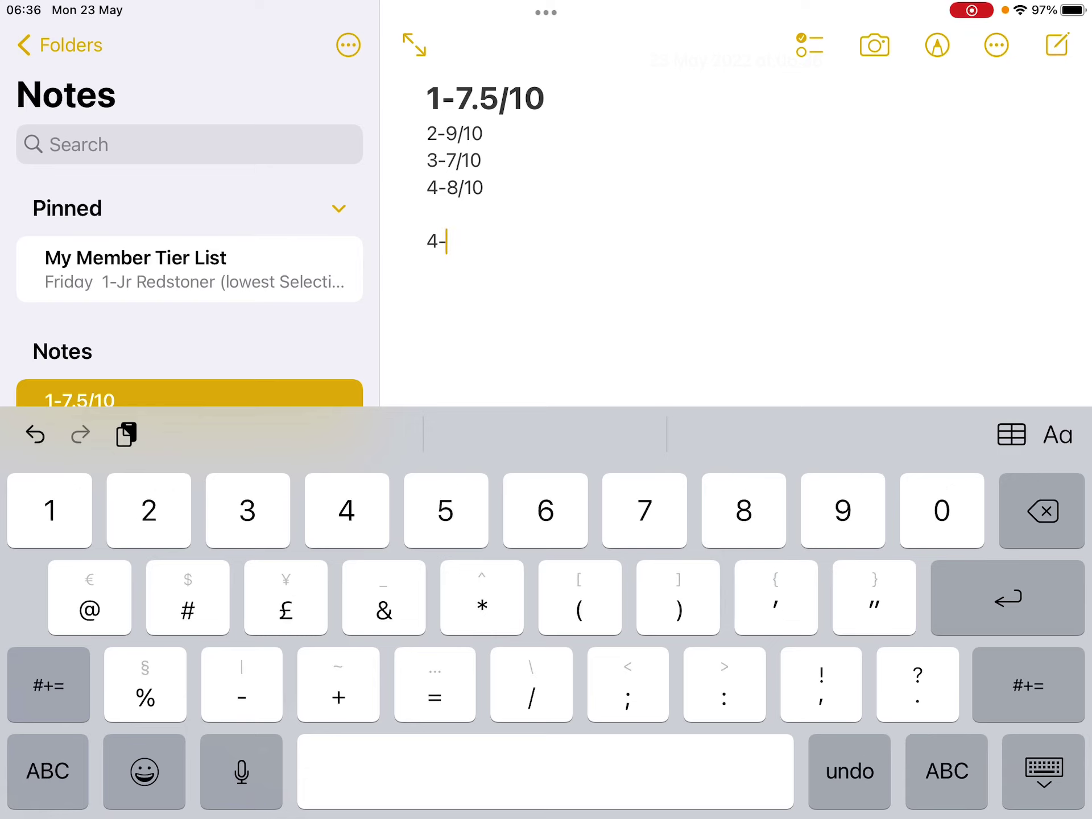
pyautogui.write('7/20')
pyautogui.press('BackSpace')
pyautogui.press('BackSpace')
pyautogui.write('10 ')
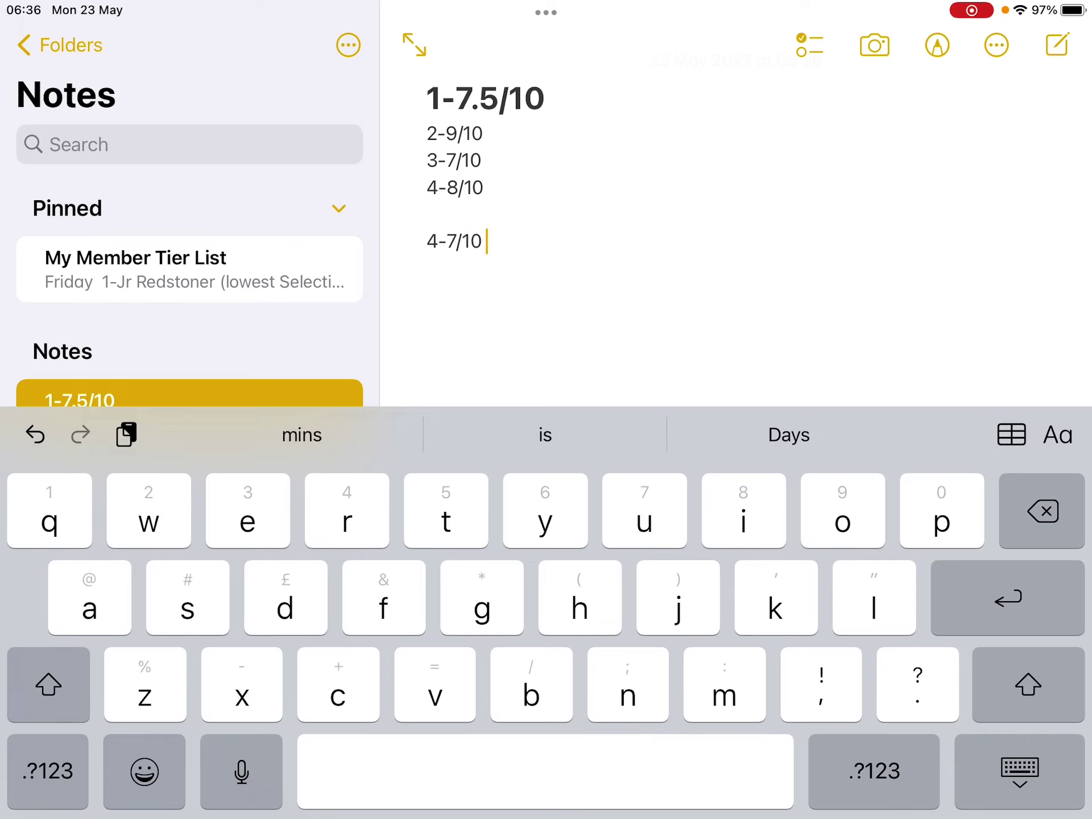
pyautogui.write('/(')
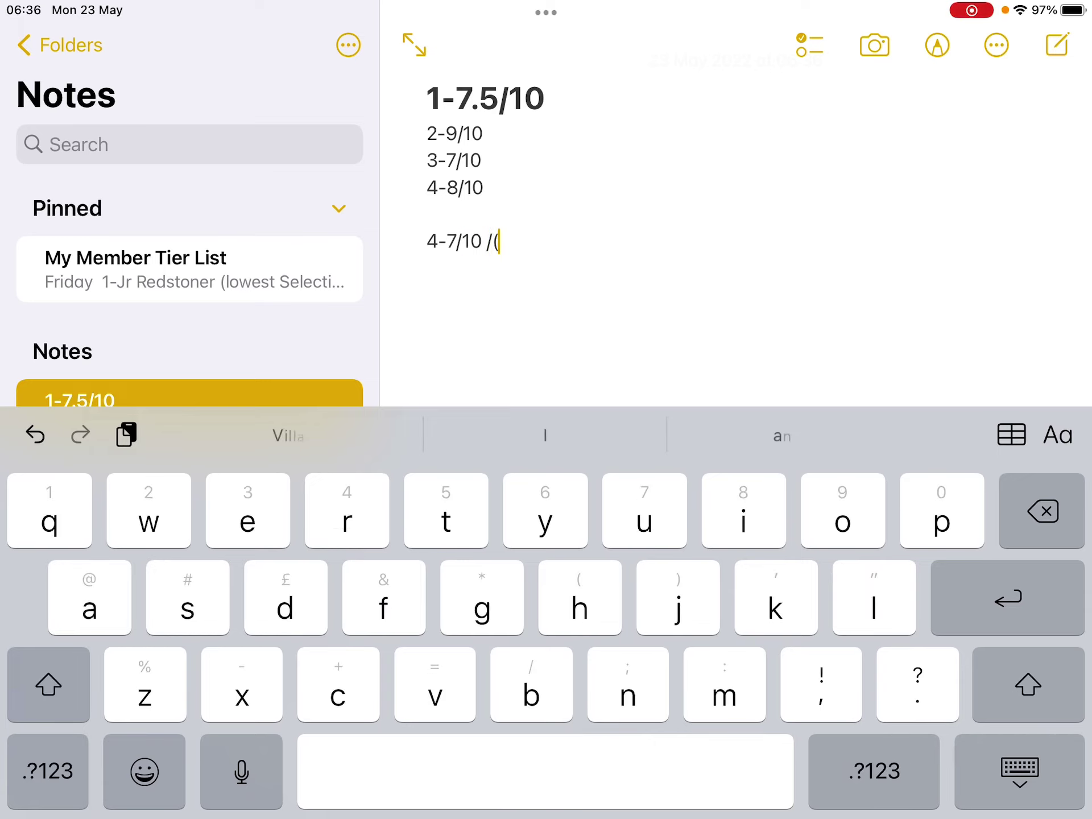
pyautogui.write('The Bay')
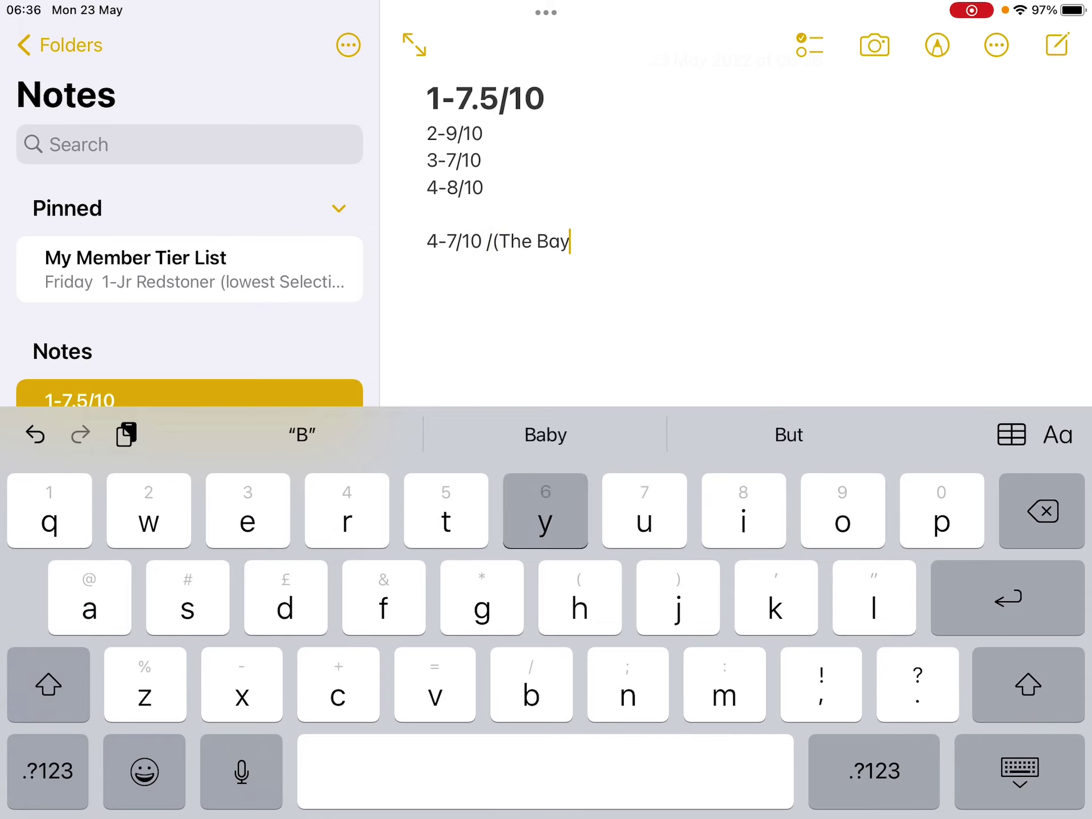
pyautogui.write(')')
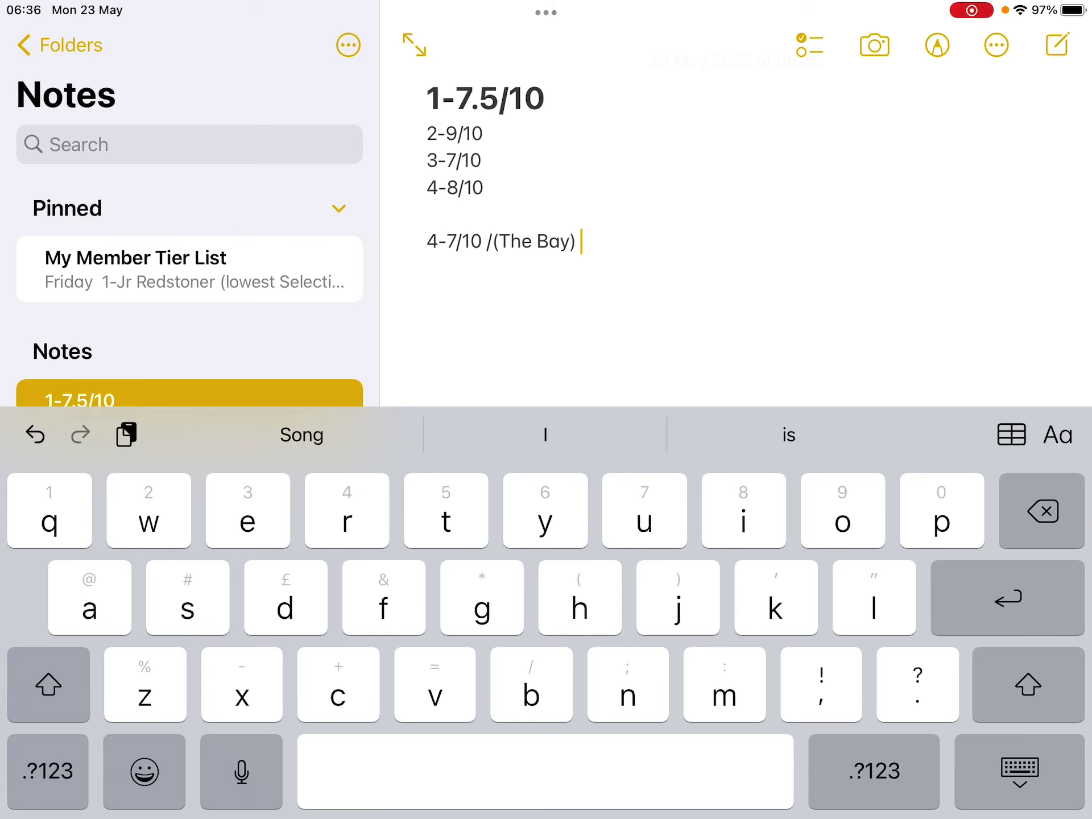
# Step: Start the photo 3 line with a comment, then erase the comment and extra line
pyautogui.press('Return')
pyautogui.write('3')
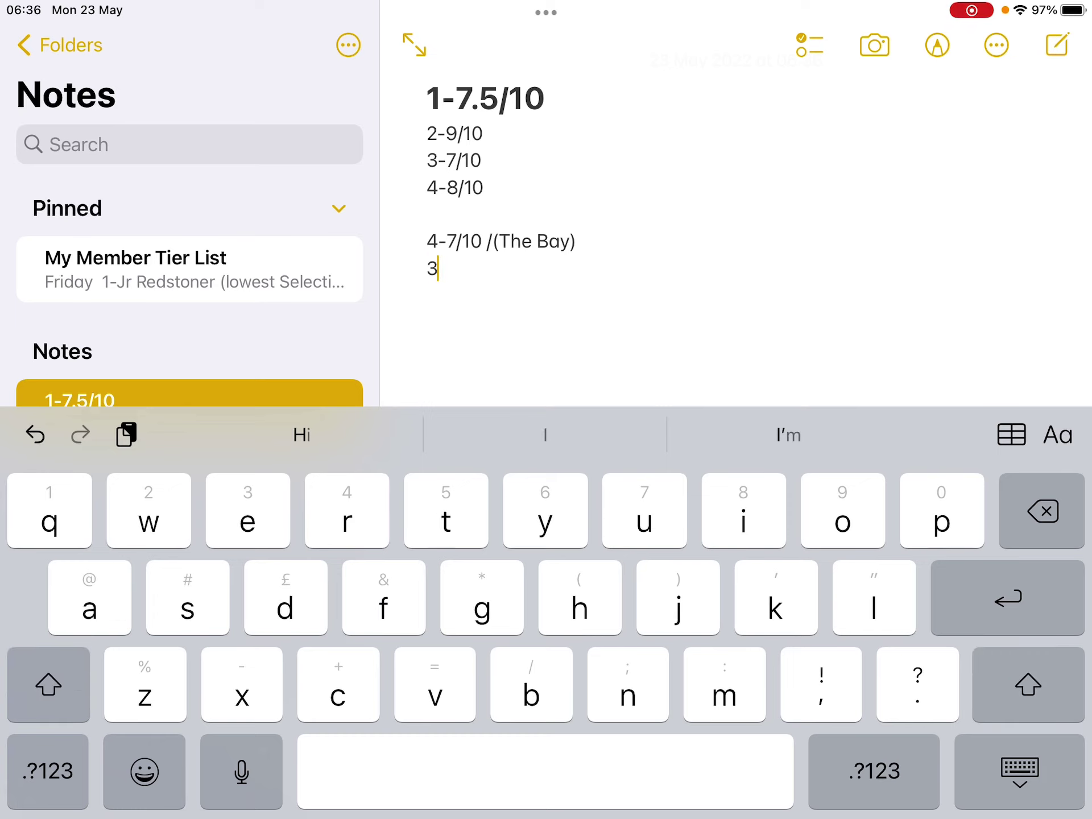
pyautogui.write('-')
pyautogui.write('8')
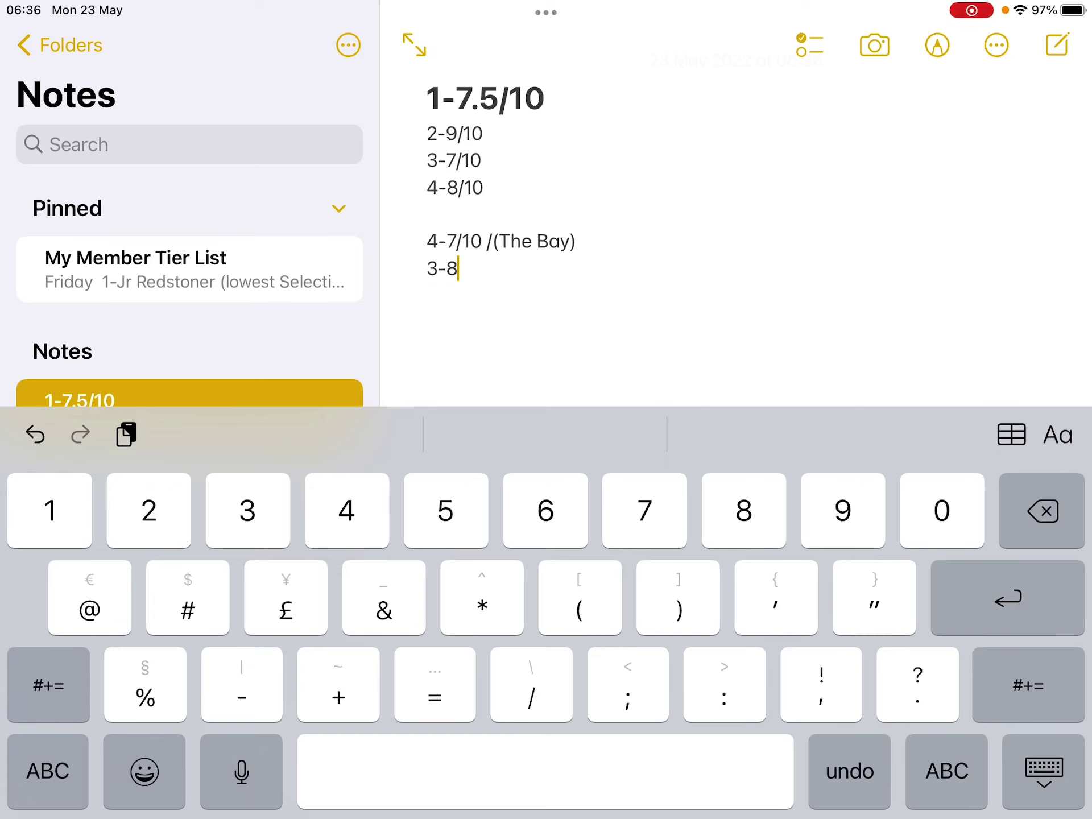
pyautogui.write('/10;')
pyautogui.press('BackSpace')
pyautogui.write('(')
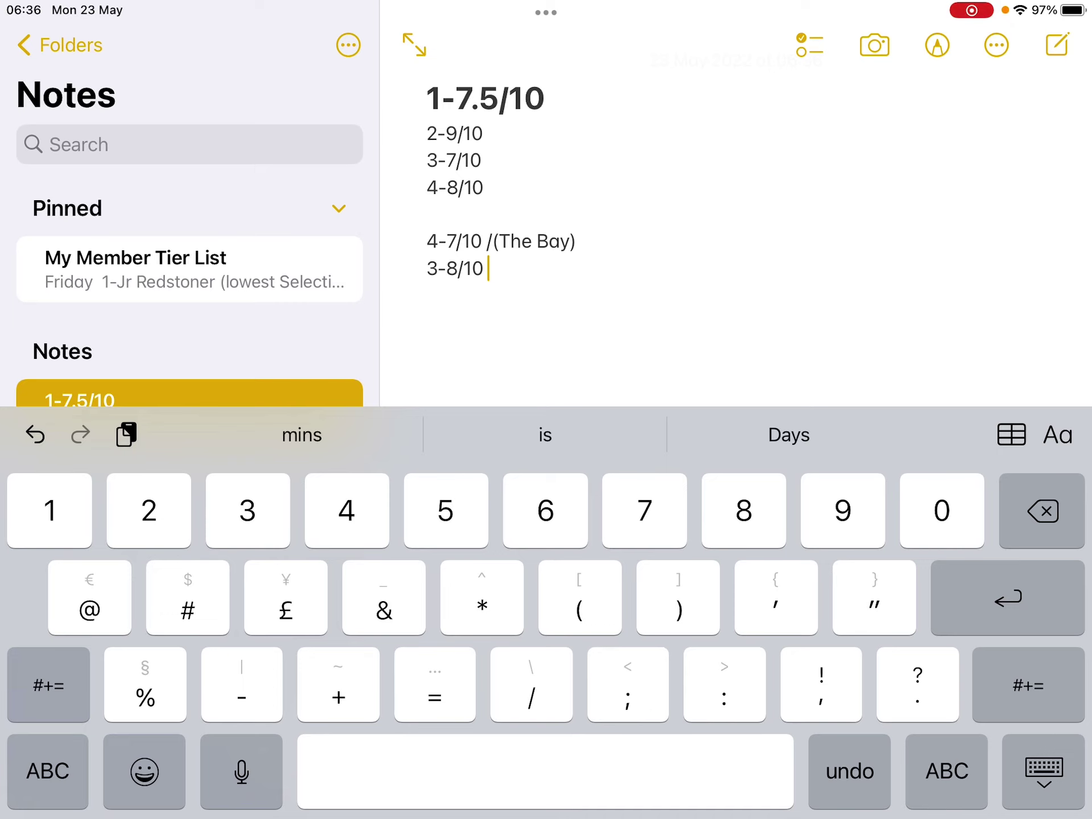
pyautogui.write('the las')
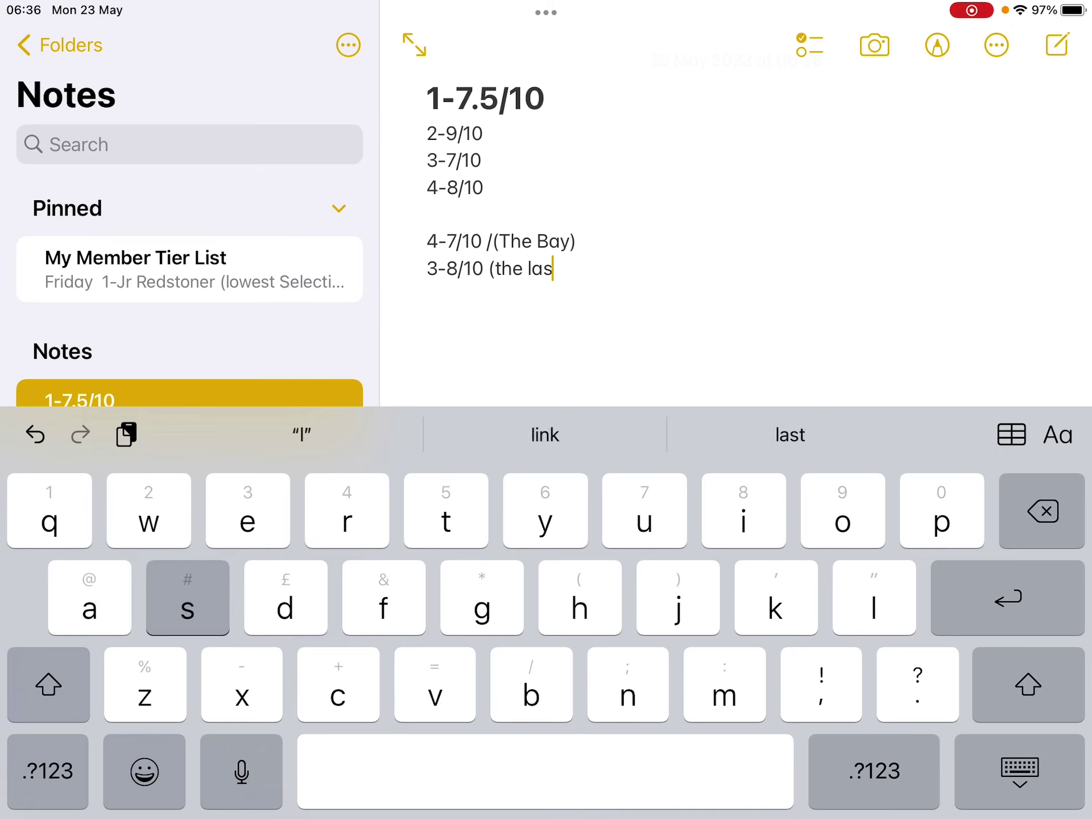
pyautogui.write('t phr')
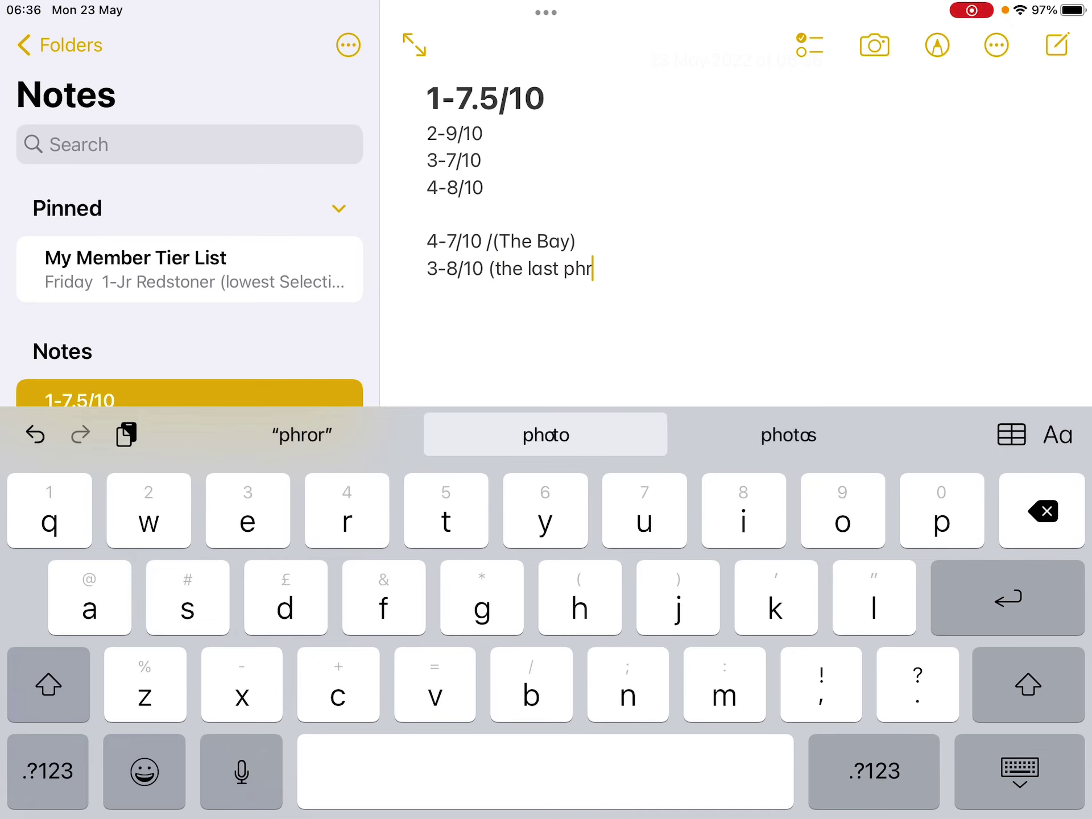
pyautogui.press('BackSpace')
pyautogui.write('oto)')
pyautogui.press('Return')
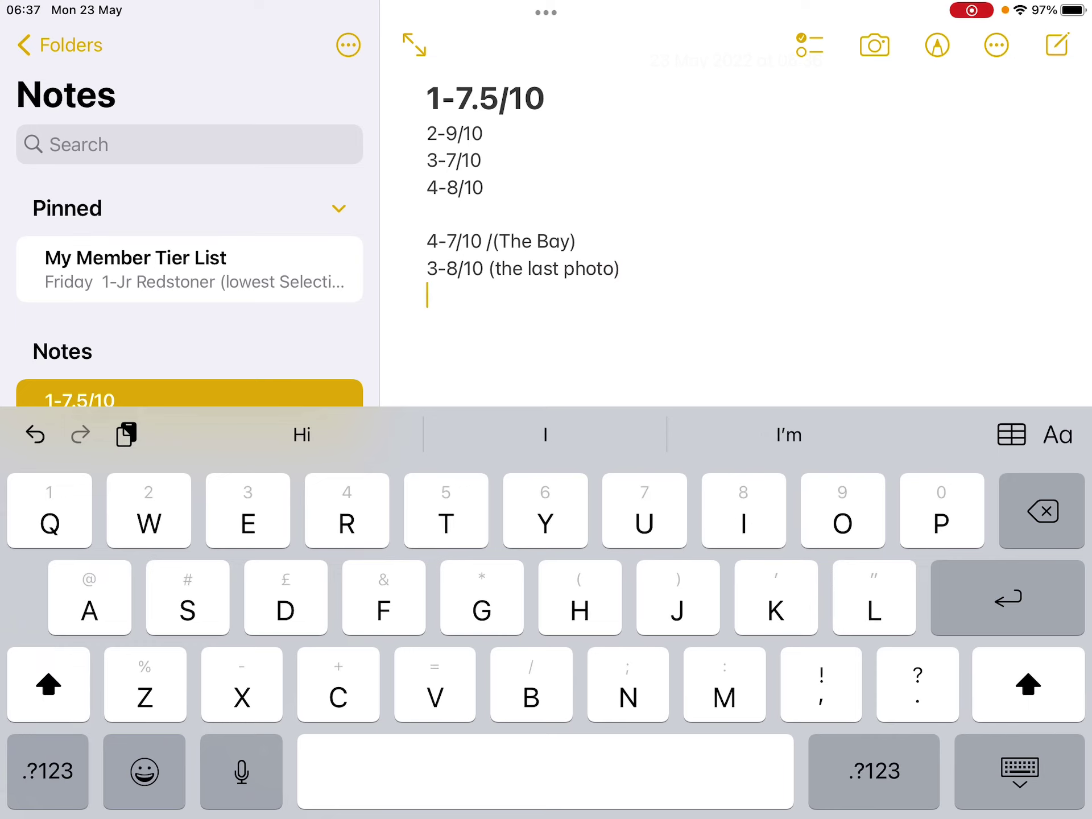
pyautogui.click(47, 771)
pyautogui.write('4')
pyautogui.press('BackSpace')
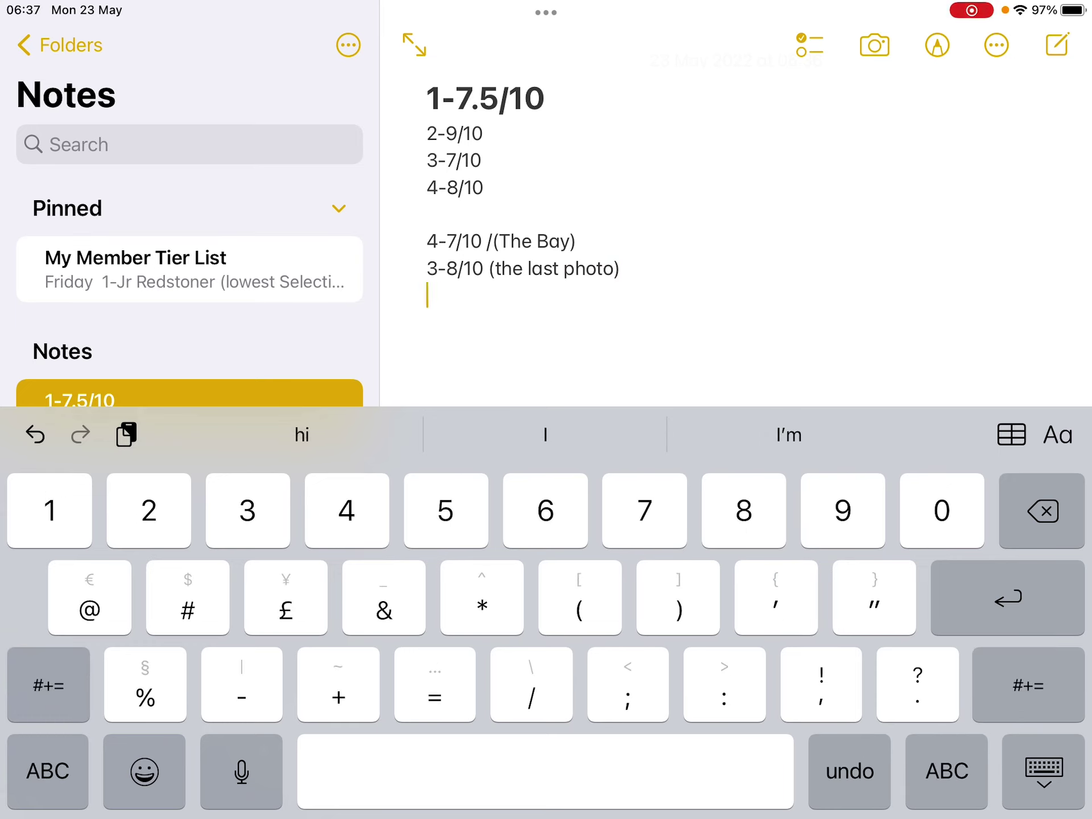
pyautogui.write('2-')
pyautogui.click(947, 771)
pyautogui.press('BackSpace')
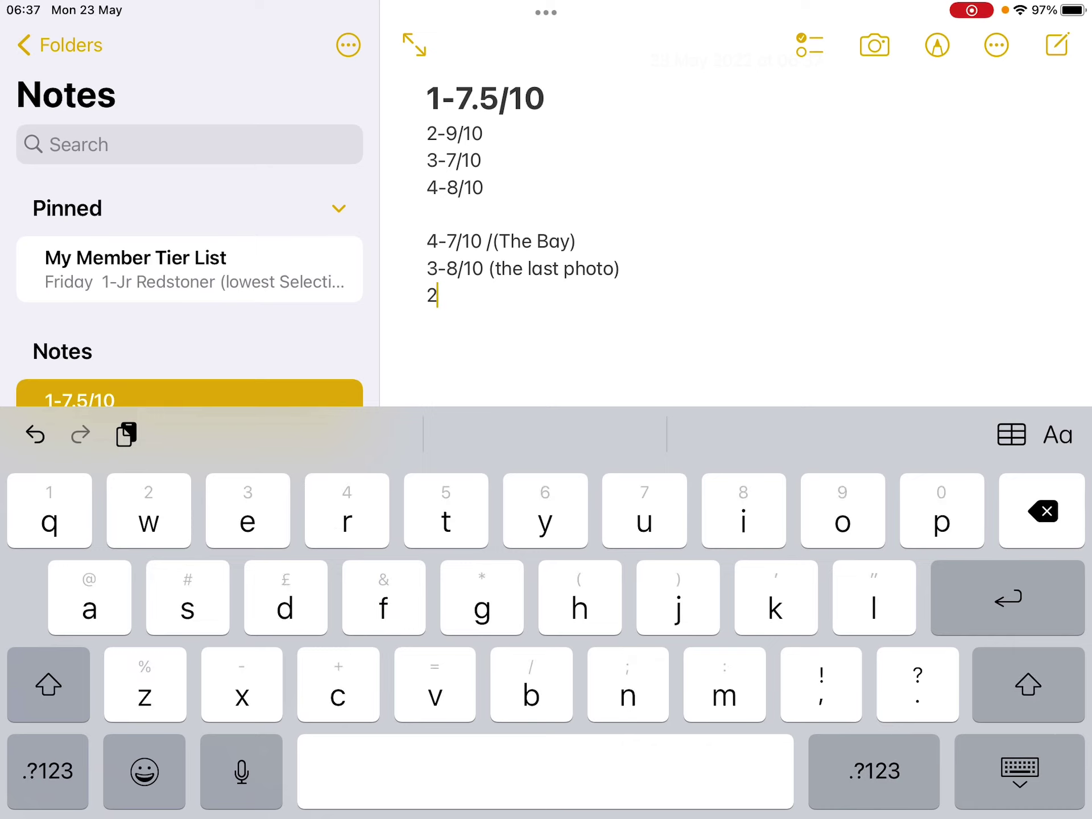
pyautogui.press('BackSpace')
pyautogui.press('BackSpace')
pyautogui.press('BackSpace')
pyautogui.press('BackSpace')
pyautogui.press('BackSpace')
pyautogui.press('BackSpace')
pyautogui.press('BackSpace')
pyautogui.press('BackSpace')
pyautogui.press('BackSpace')
pyautogui.press('BackSpace')
pyautogui.press('BackSpace')
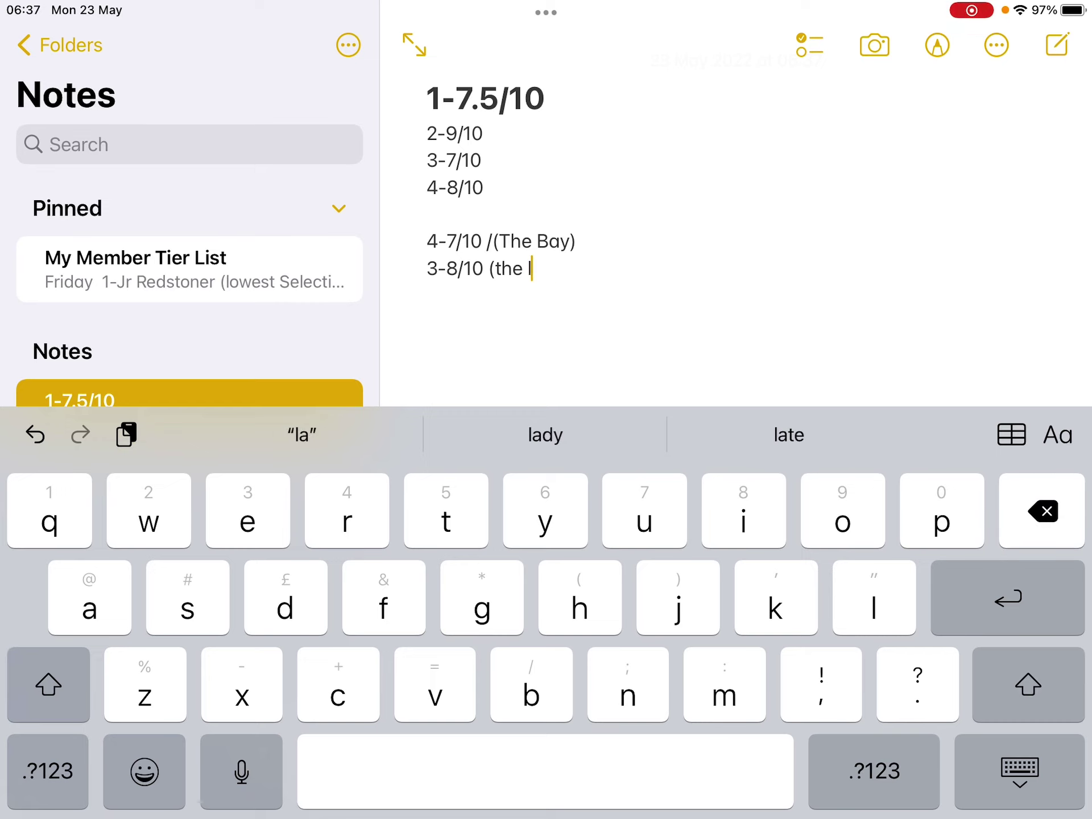
pyautogui.press('BackSpace')
pyautogui.press('BackSpace')
pyautogui.press('BackSpace')
pyautogui.press('BackSpace')
pyautogui.press('BackSpace')
pyautogui.press('BackSpace')
pyautogui.press('BackSpace')
pyautogui.press('BackSpace')
pyautogui.press('BackSpace')
pyautogui.press('BackSpace')
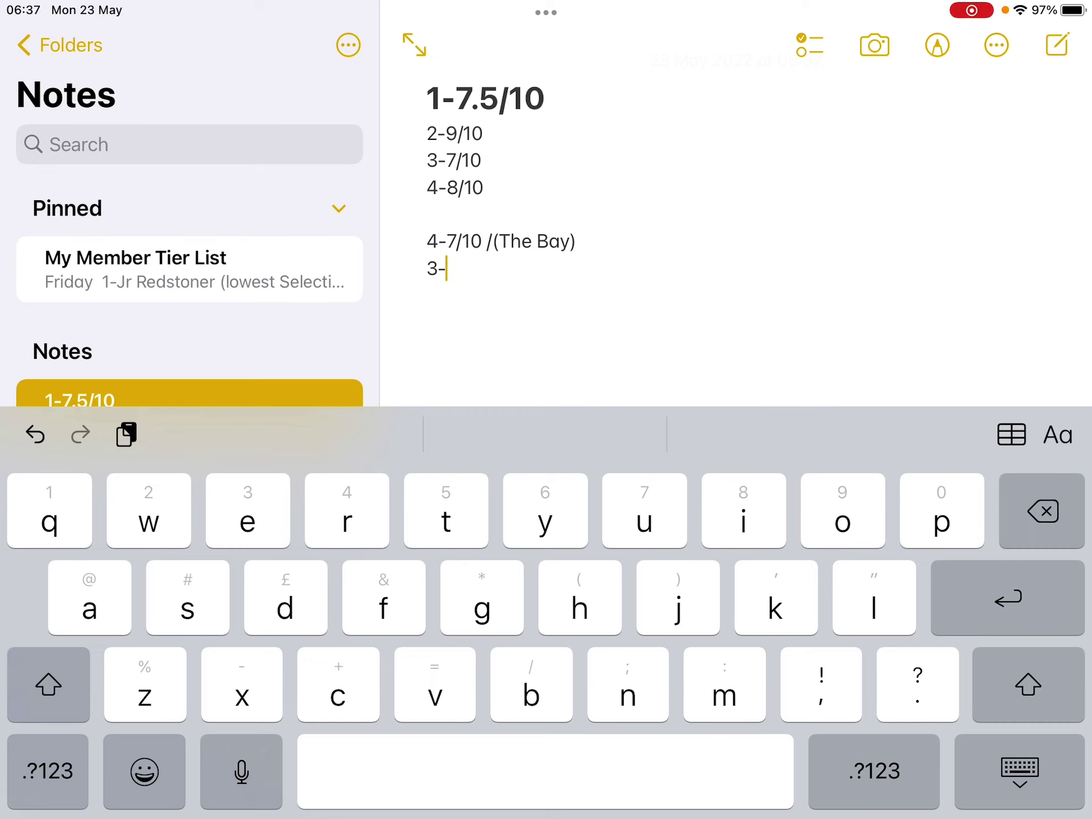
# Step: Set photo 3's ranked score to 3-7.5/10
pyautogui.click(49, 772)
pyautogui.write('7.')
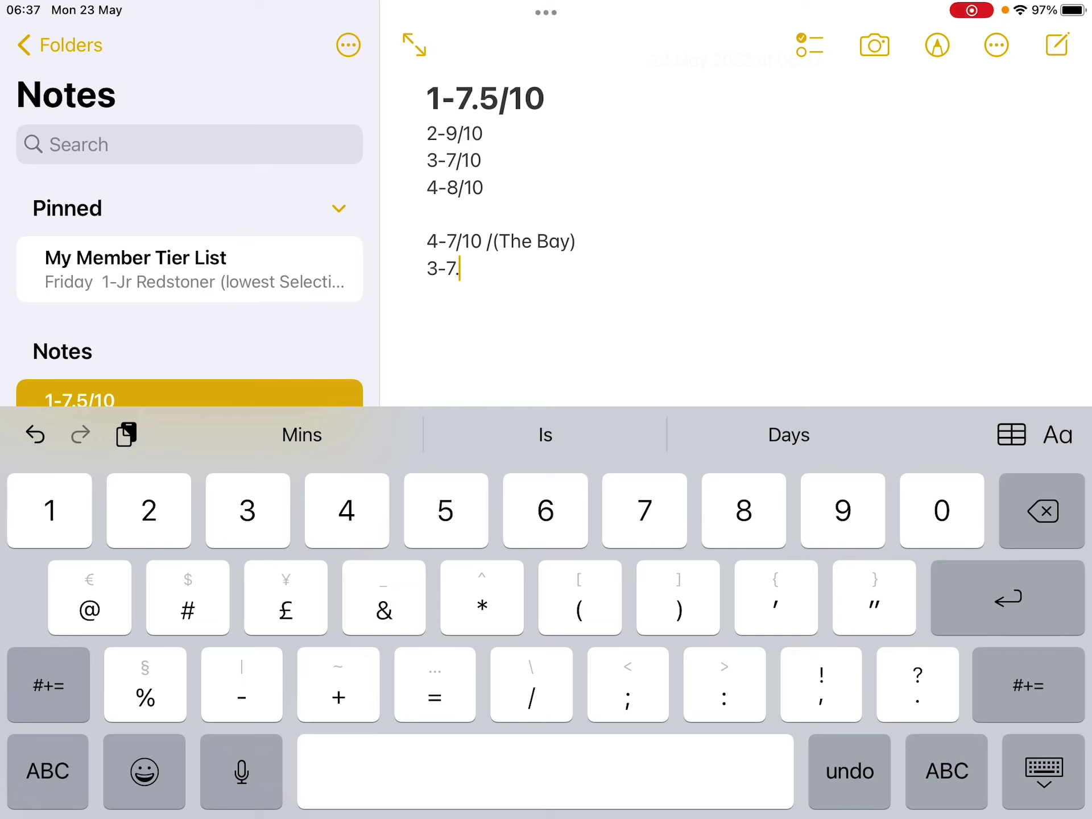
pyautogui.write('6')
pyautogui.press('BackSpace')
pyautogui.write('4')
pyautogui.press('BackSpace')
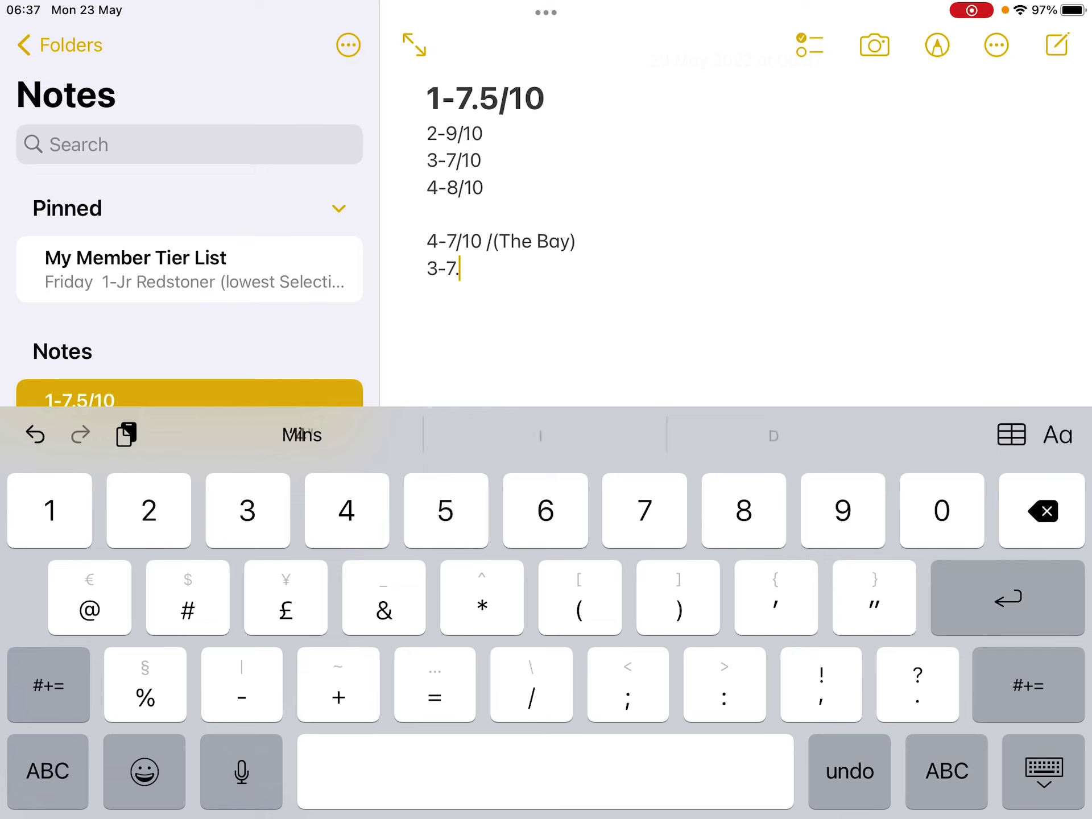
pyautogui.write('5/10')
# Step: Add the ranked lines 2-8/10 and 1-910, then leave the note
pyautogui.click(1008, 598)
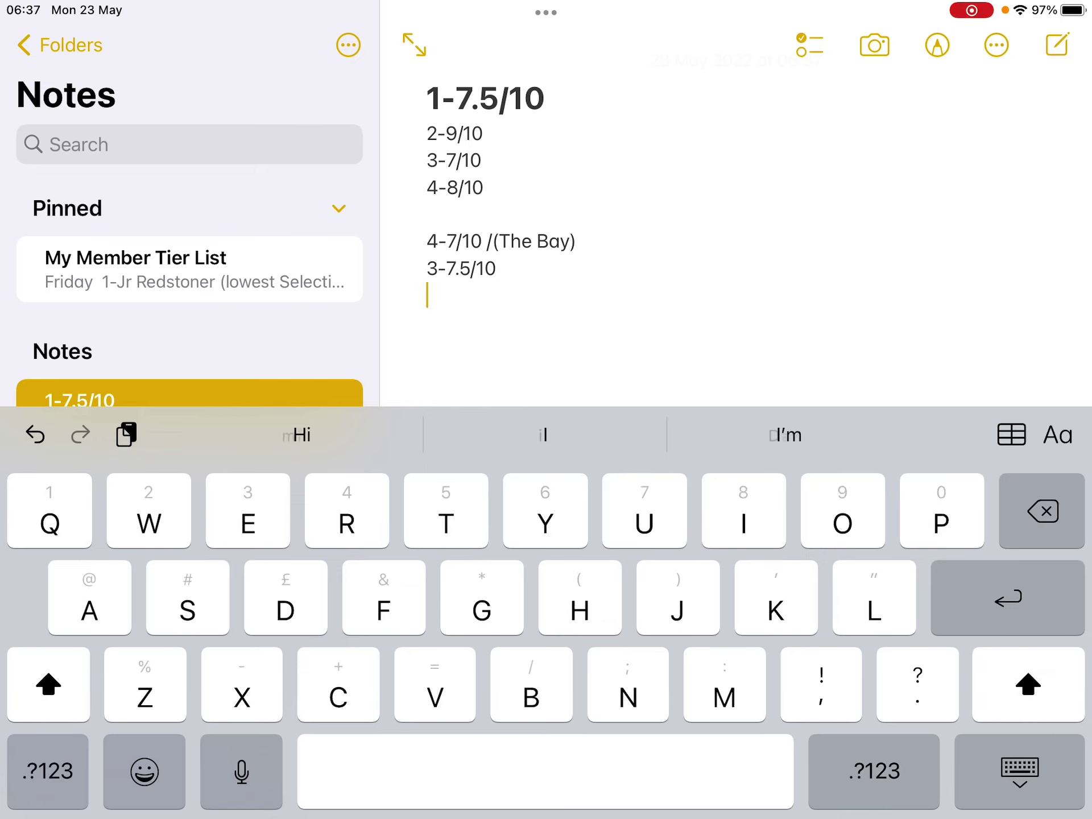
pyautogui.write('2-')
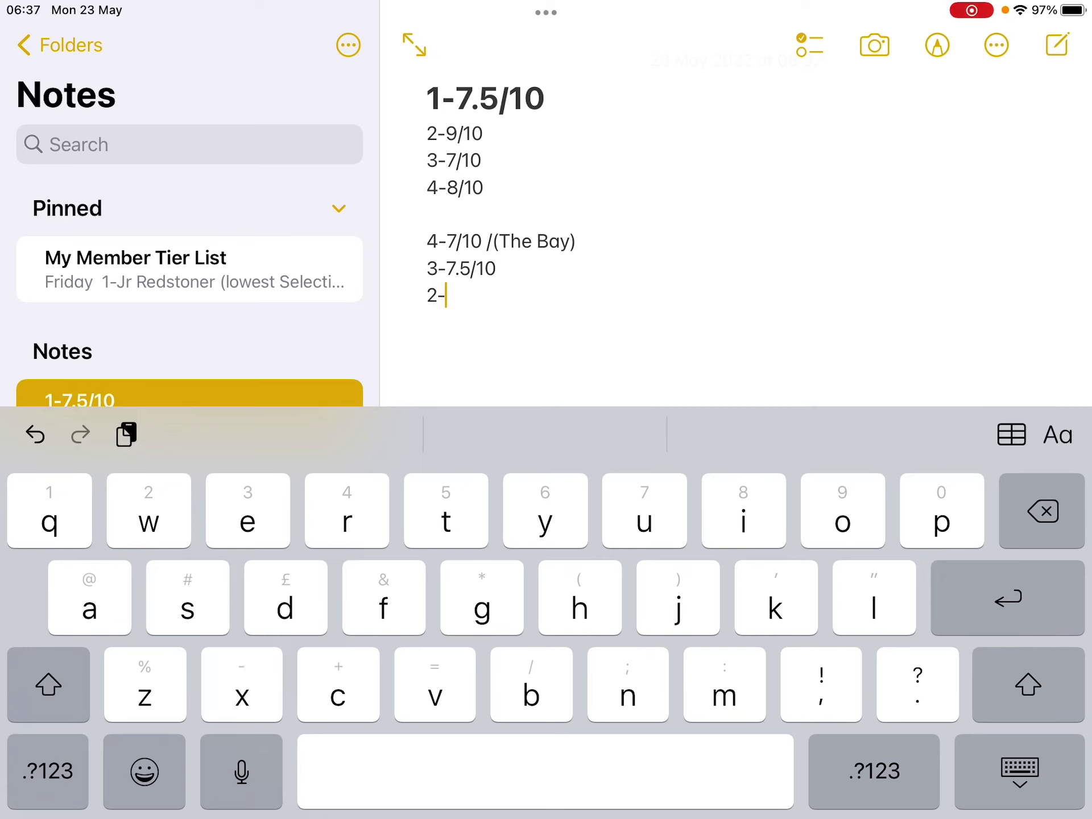
pyautogui.click(874, 771)
pyautogui.write('8')
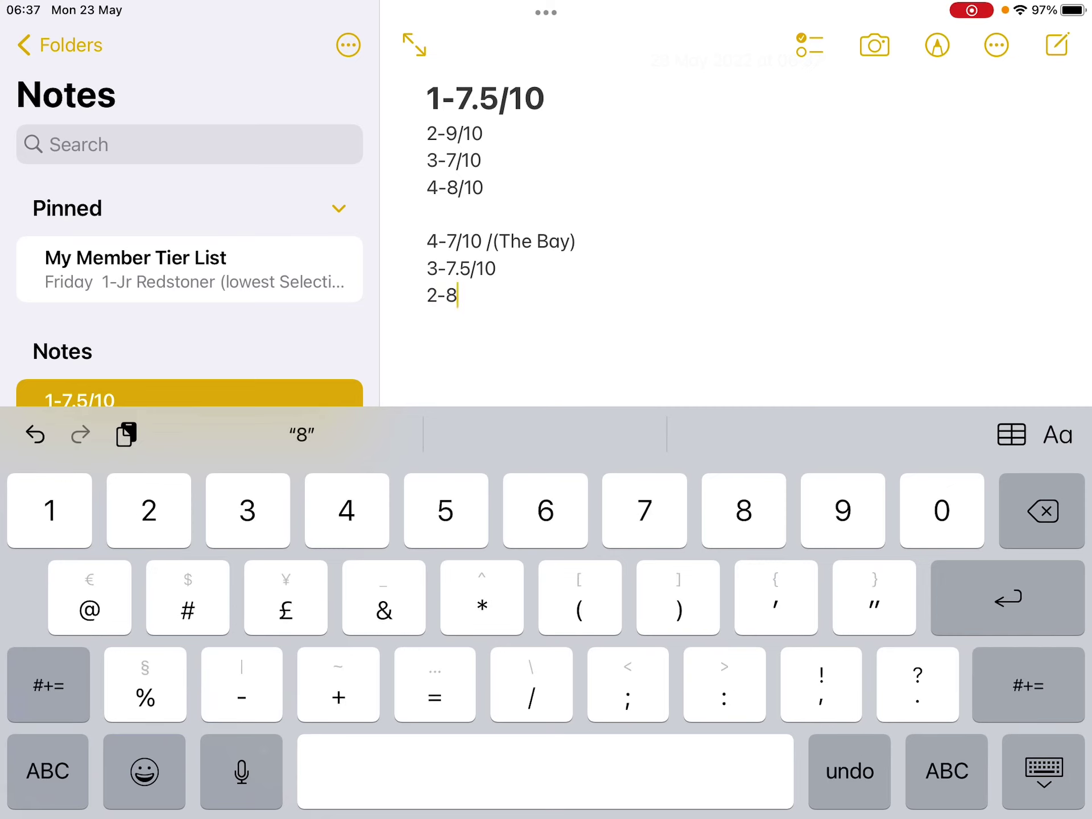
pyautogui.write('/10')
pyautogui.click(946, 770)
pyautogui.click(1008, 598)
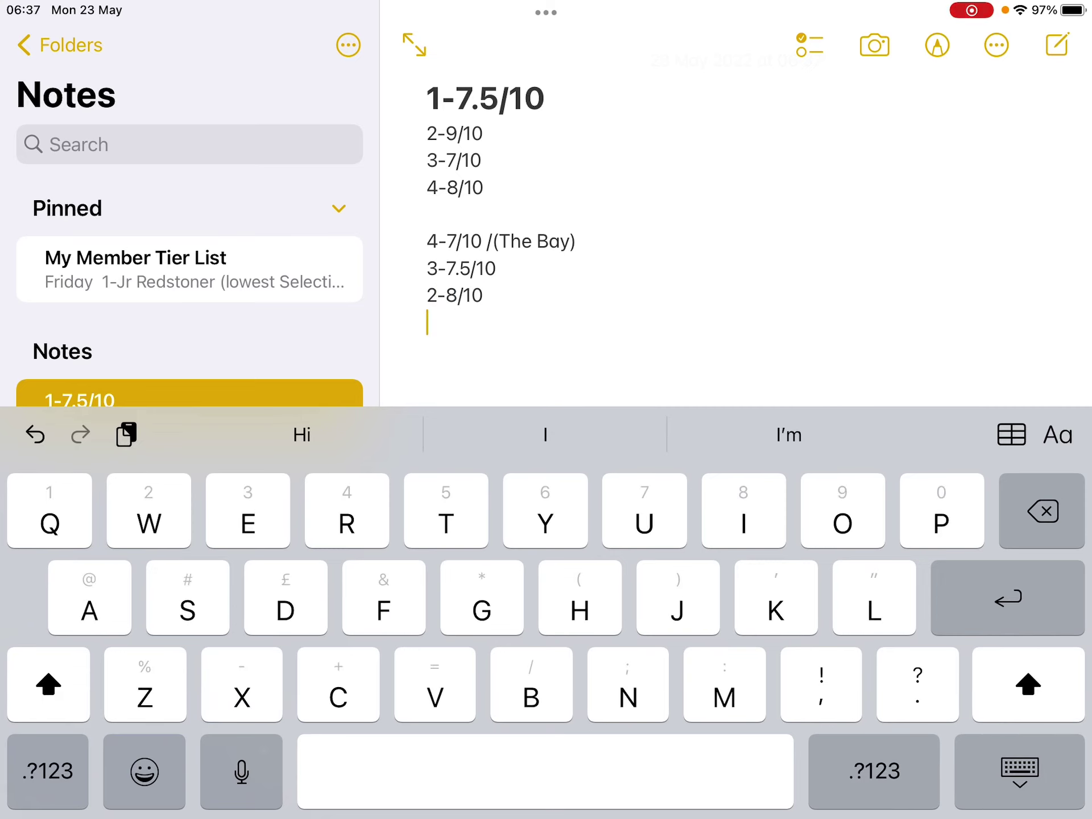
pyautogui.write('1-')
pyautogui.click(48, 771)
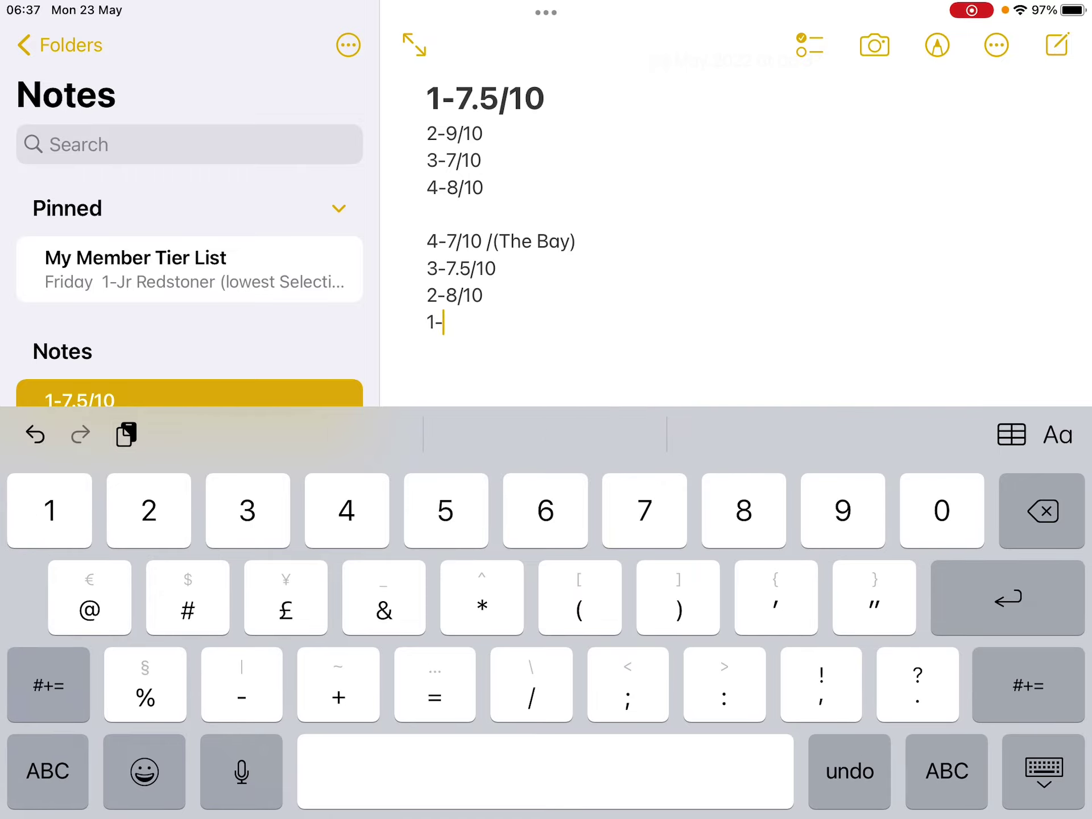
pyautogui.write('910')
pyautogui.click(946, 771)
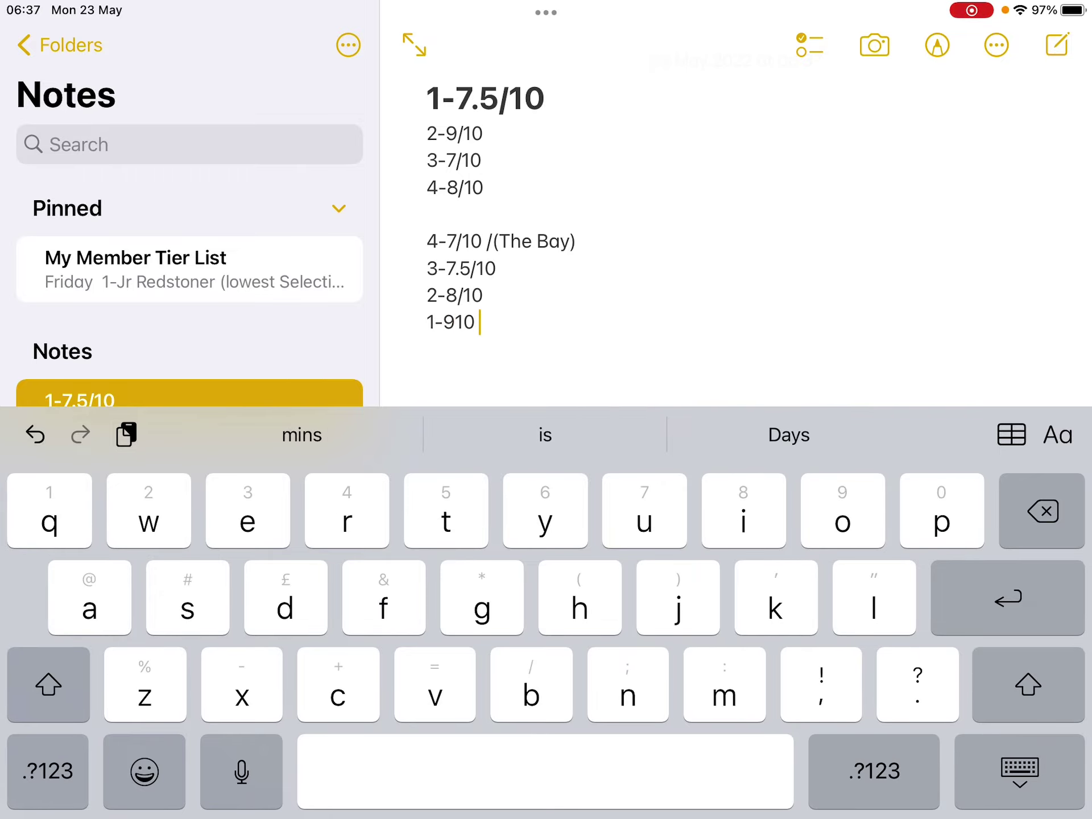
pyautogui.press('super+h')
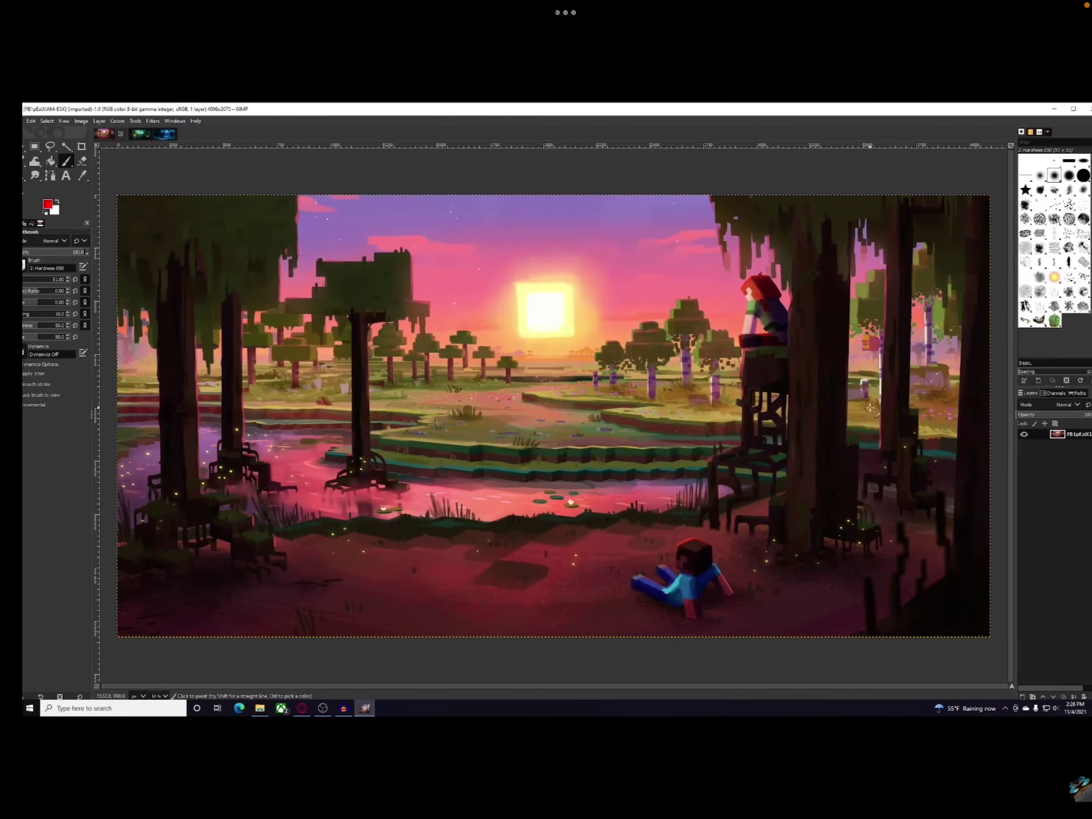